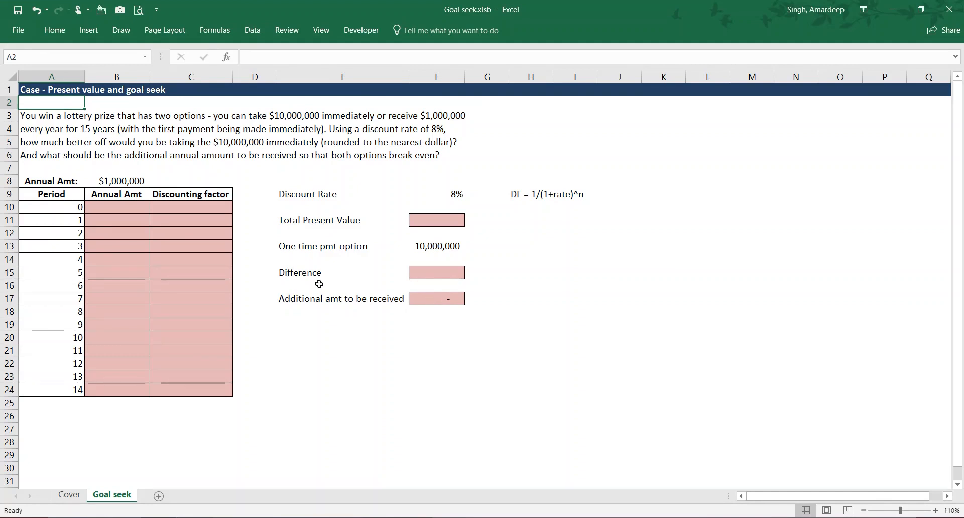
- Fill the Annual Amt cells B10:B24 with the formula =$B$8+$F$17, adding the additional amount to the annual amount
drag(118, 207, 109, 389)
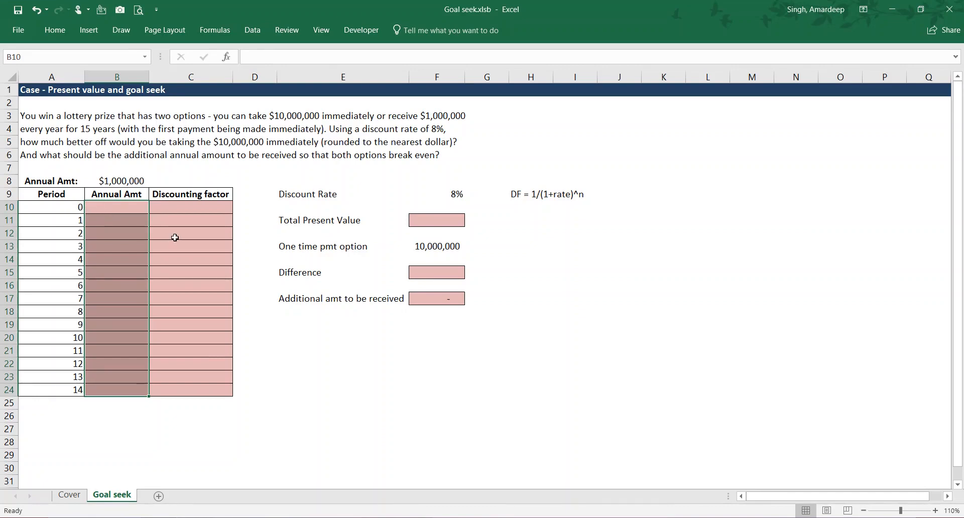
text(=)
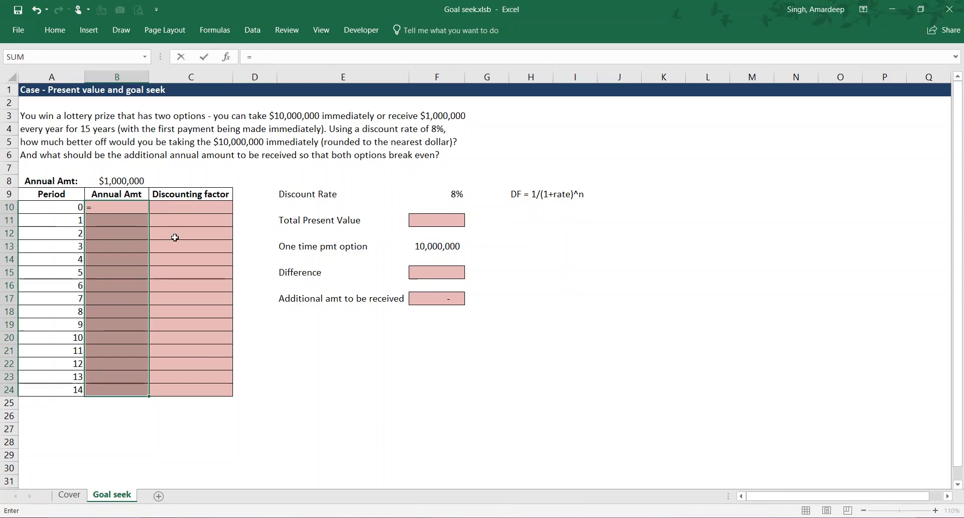
click(135, 180)
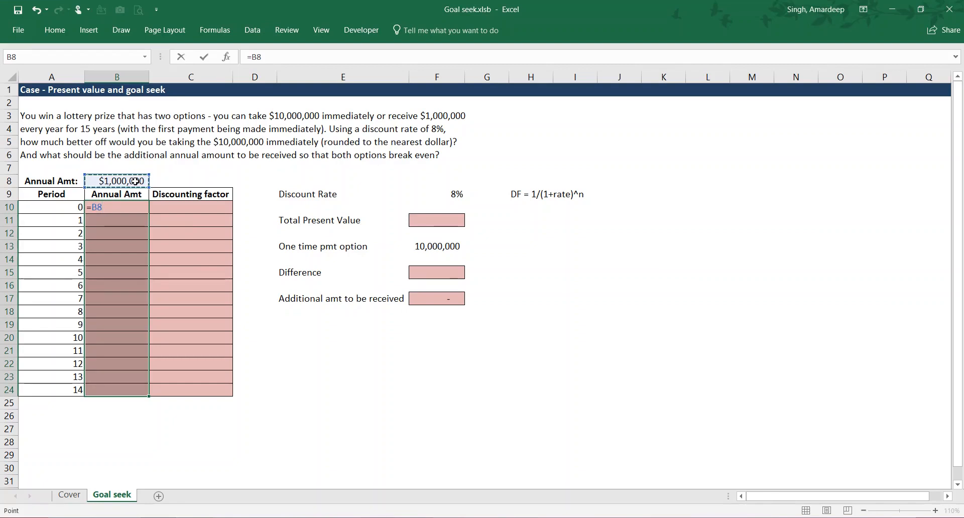
key(F4)
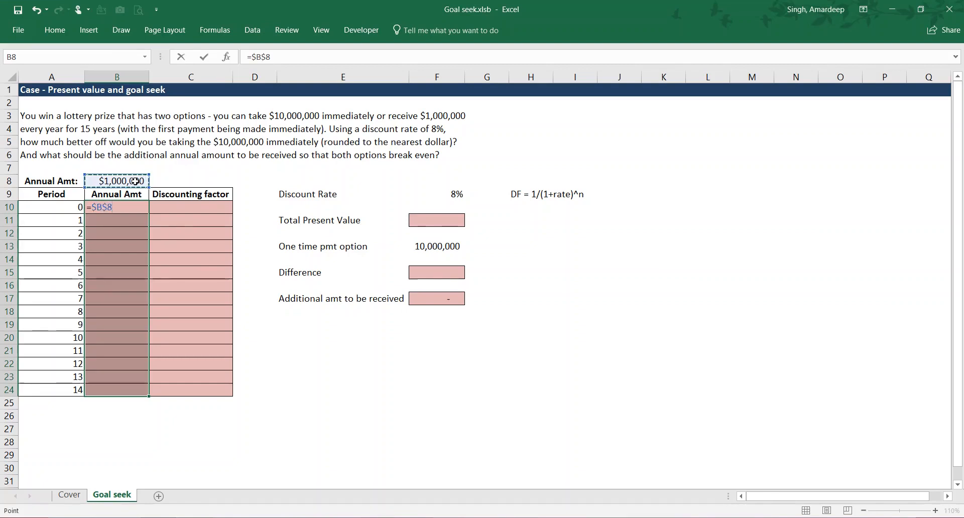
text(+)
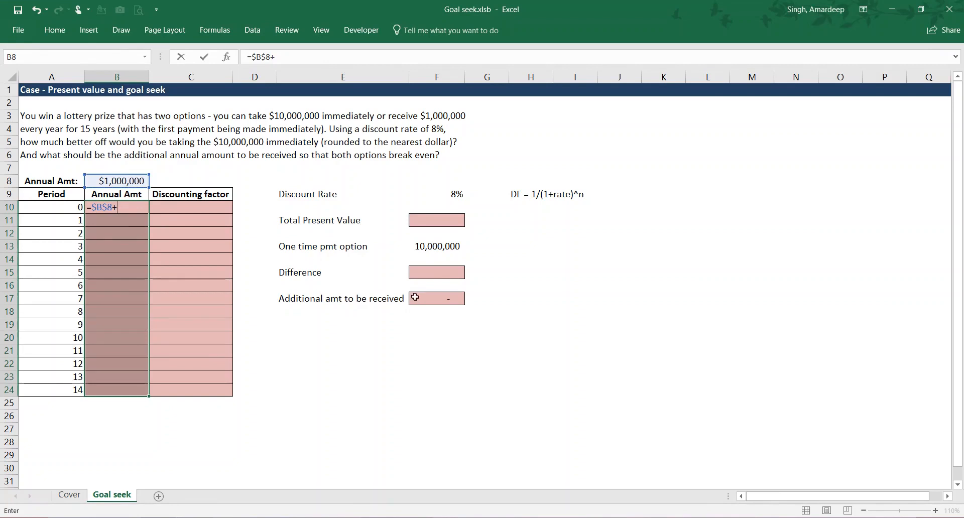
click(431, 298)
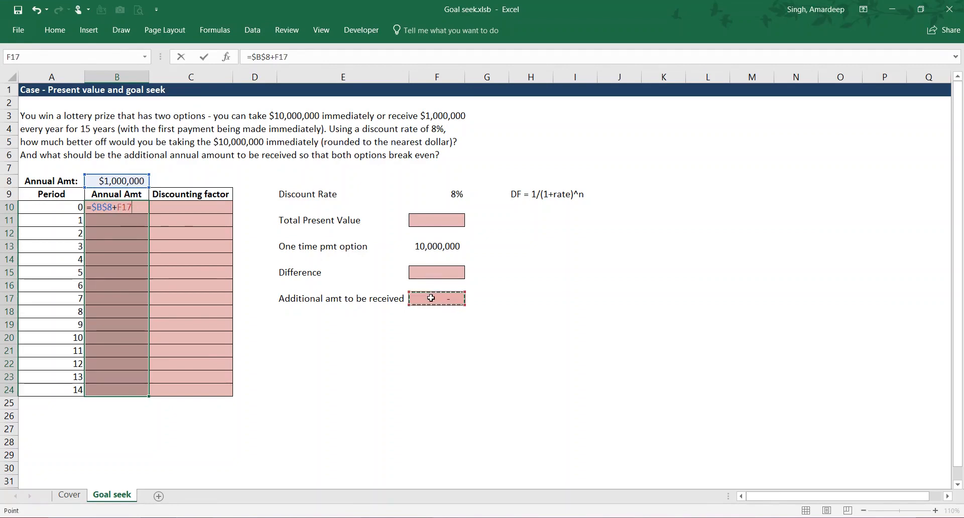
key(F4)
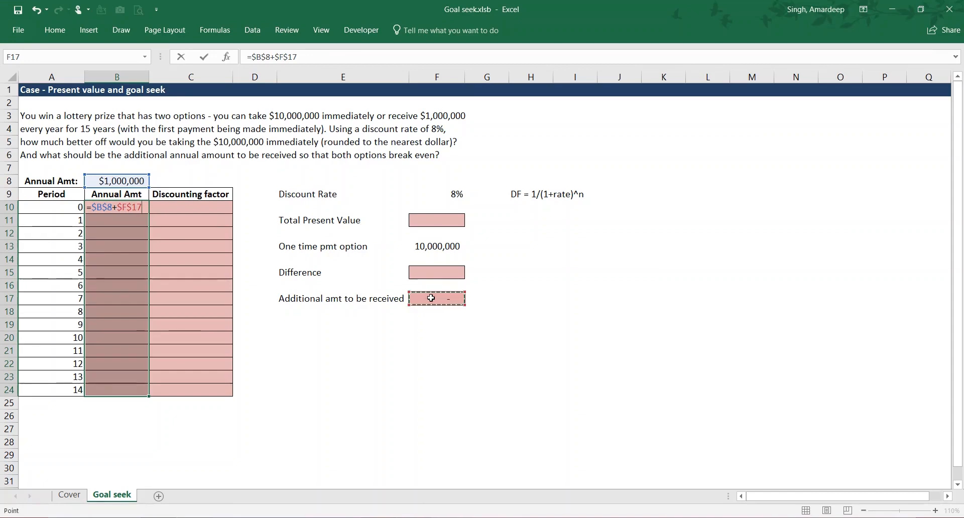
key(ctrl+Return)
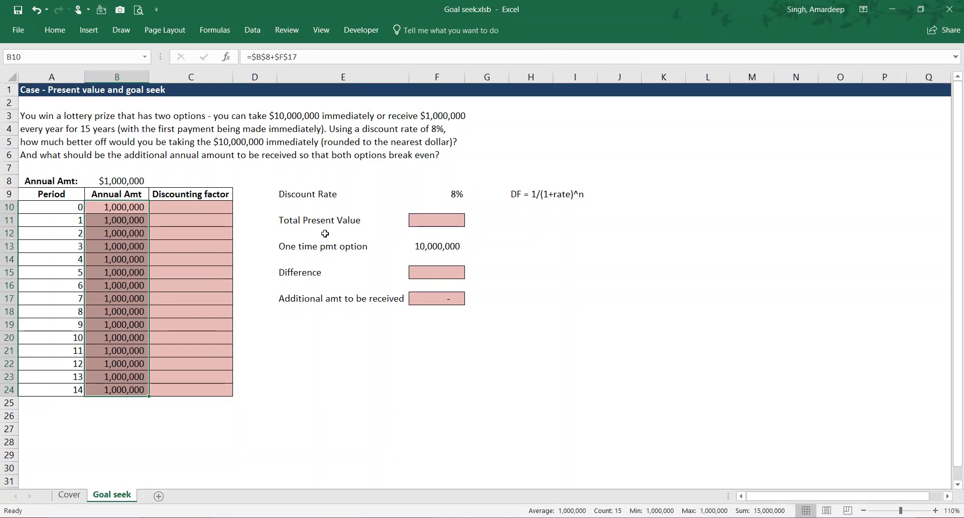
- Enter the discounting factor formula =1/(1+$F$9)^A10 in C10 for period 0
click(191, 207)
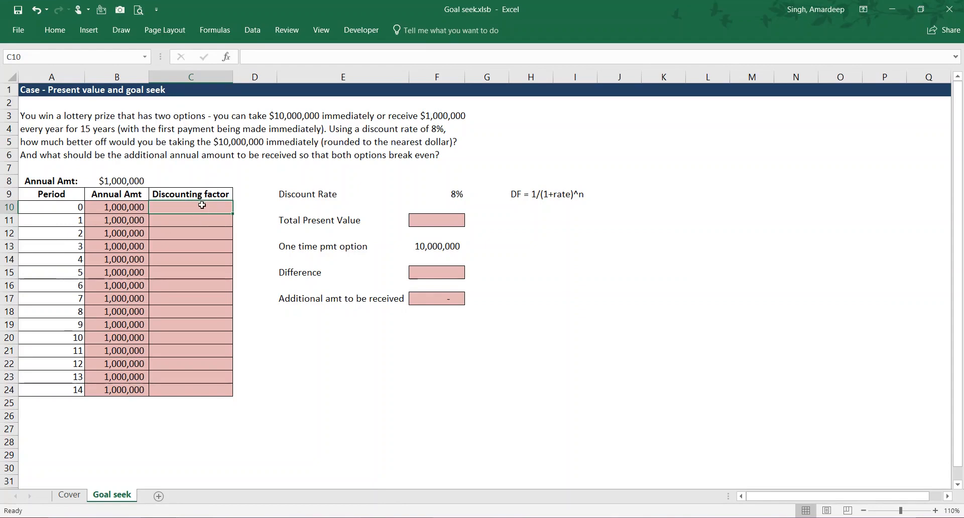
text(=)
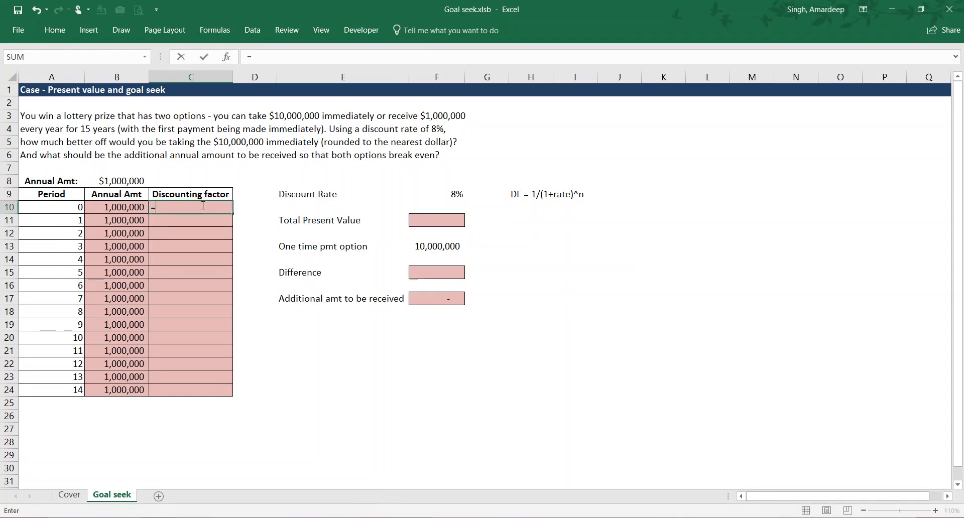
text(1/(1+)
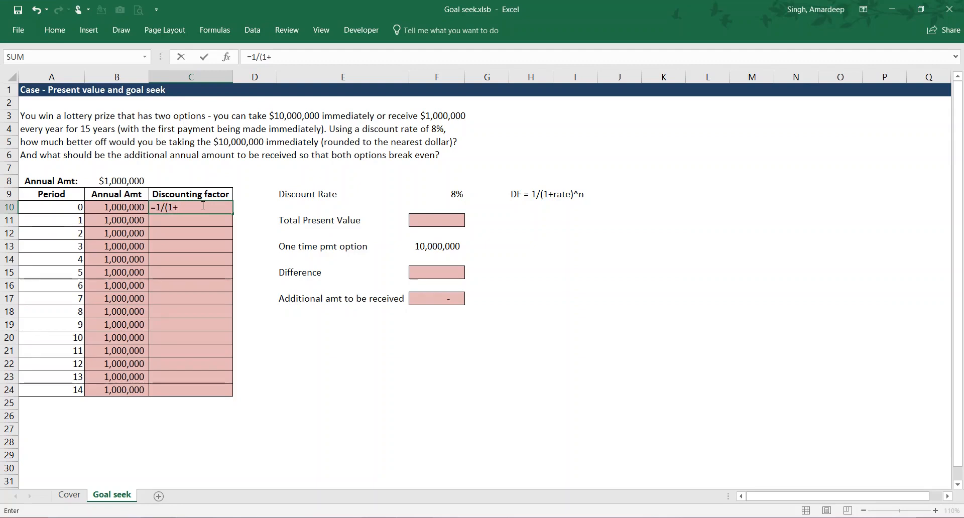
click(446, 193)
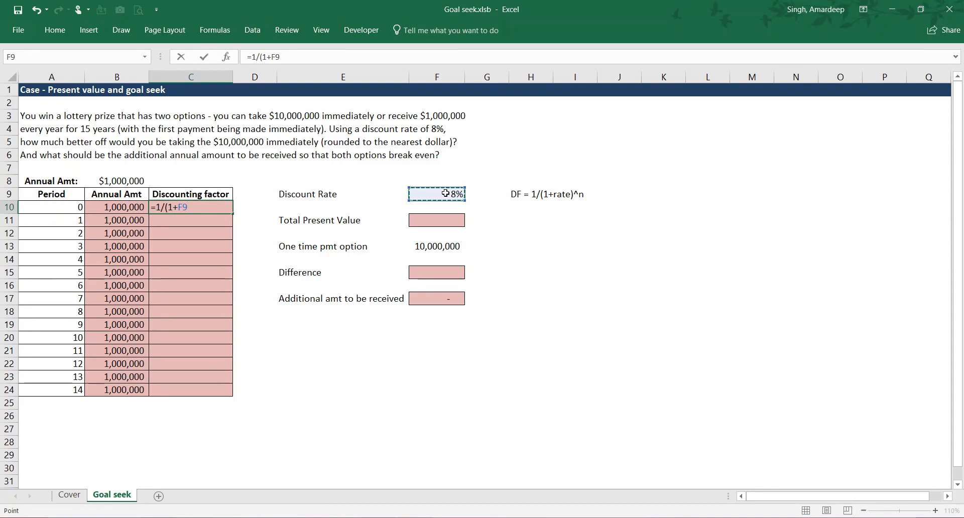
key(F4)
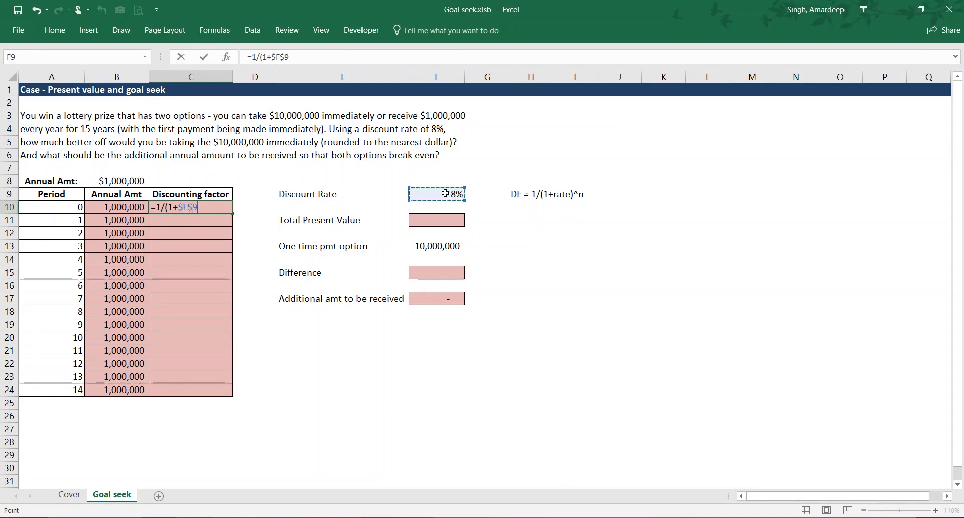
text()^)
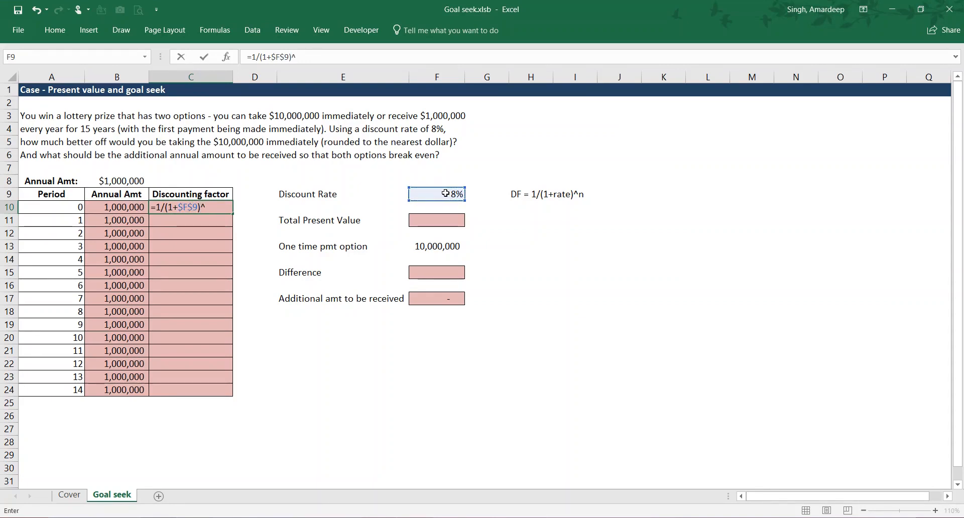
click(71, 208)
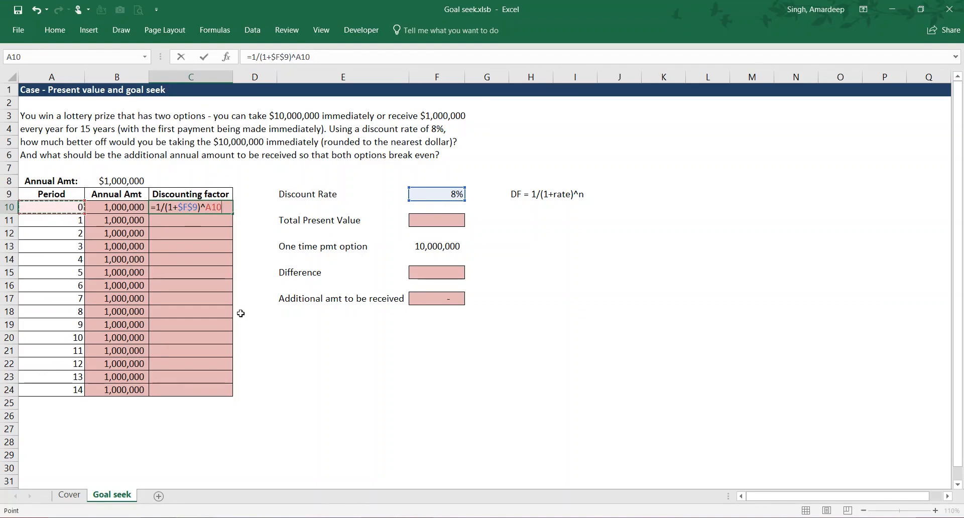
key(ctrl+Return)
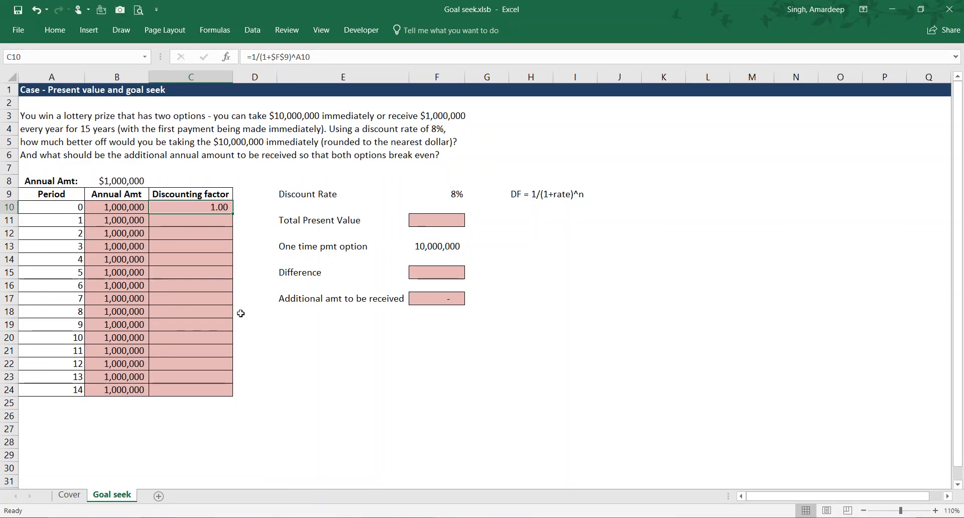
- Copy the discounting factor formula from C10 down to C24 and check the copied formulas
double_click(233, 213)
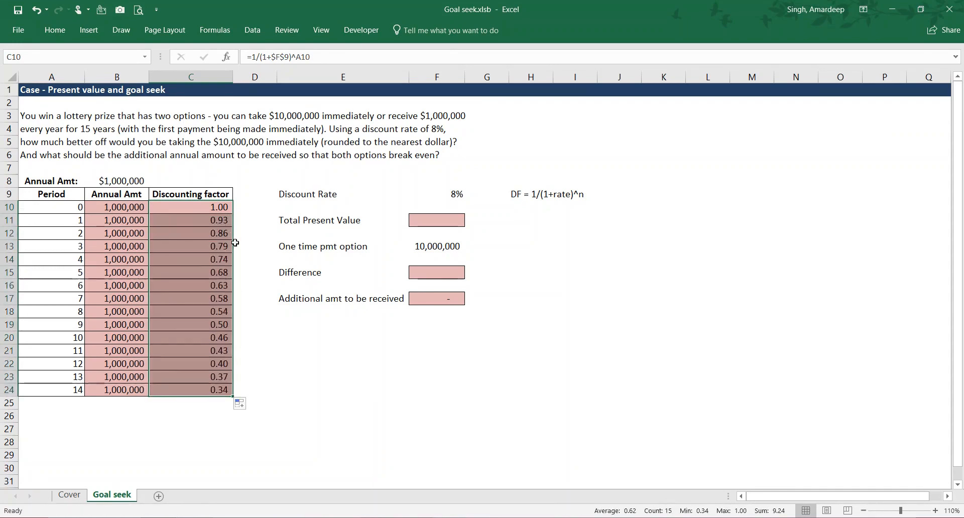
key(Down)
key(Down)
key(Down)
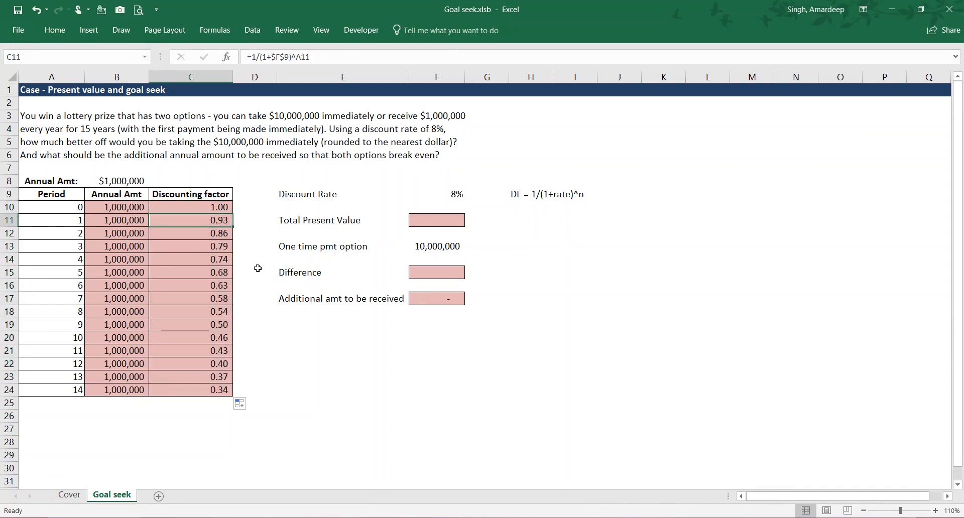
key(Down)
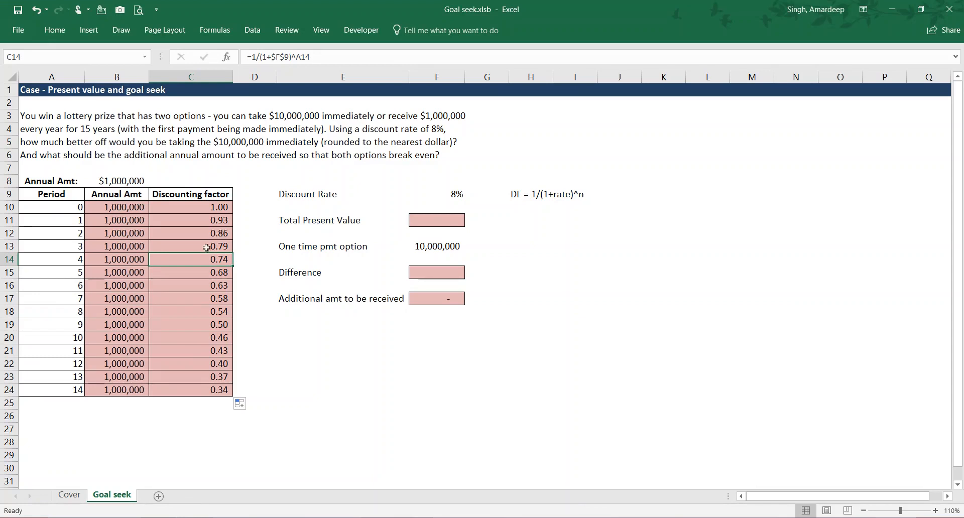
click(210, 392)
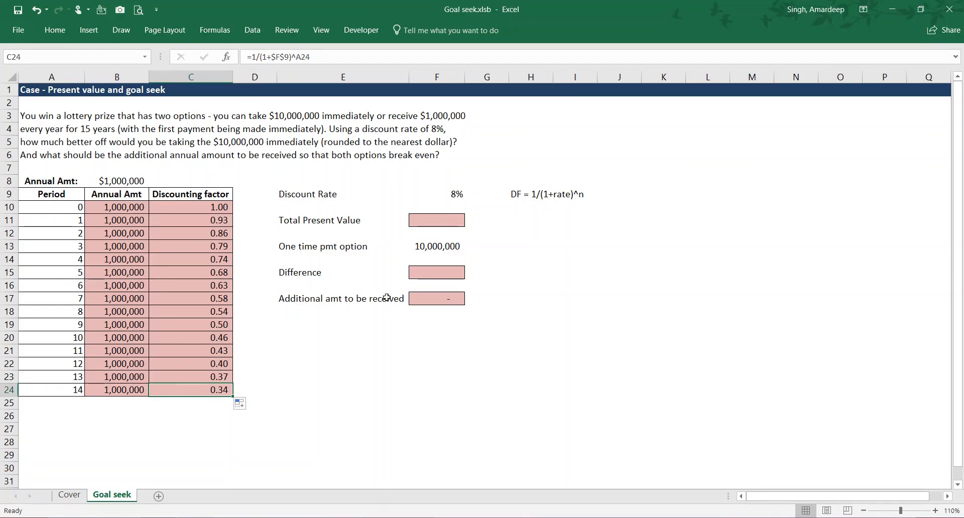
- Calculate the Total Present Value in F11 with =SUMPRODUCT(B10:B24,C10:C24)
click(450, 219)
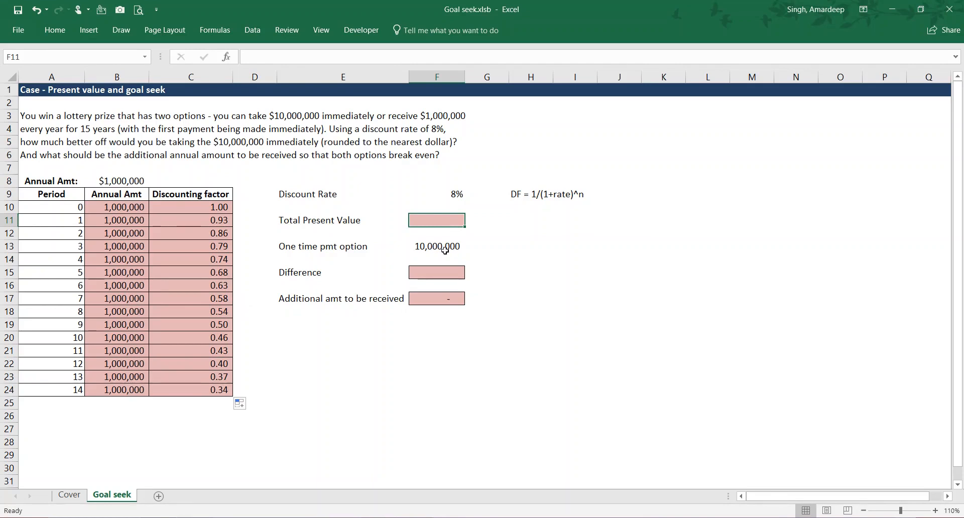
text(=sumpr)
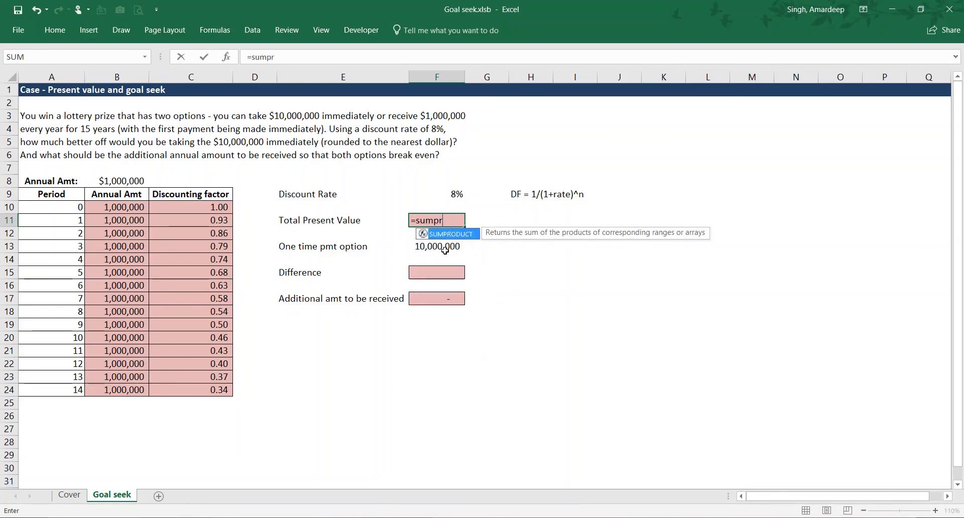
key(Tab)
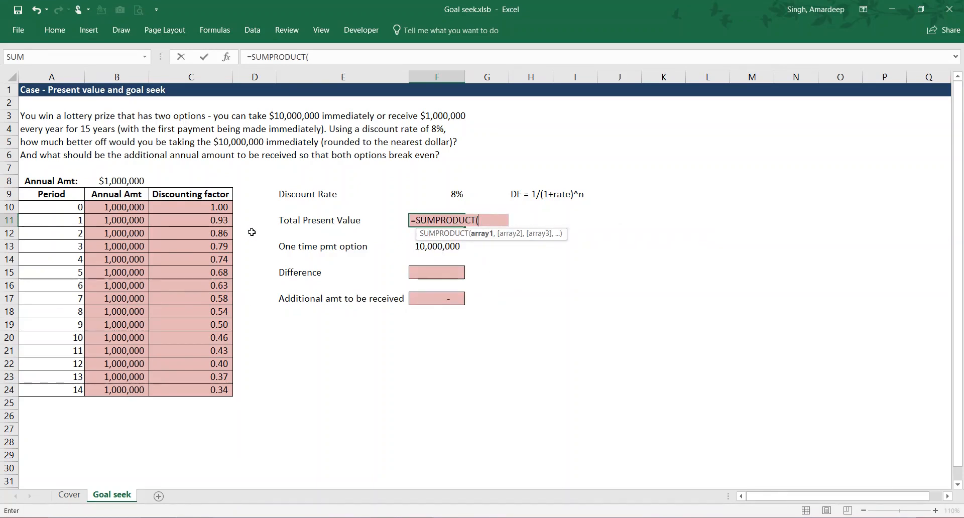
drag(121, 207, 127, 391)
text(,)
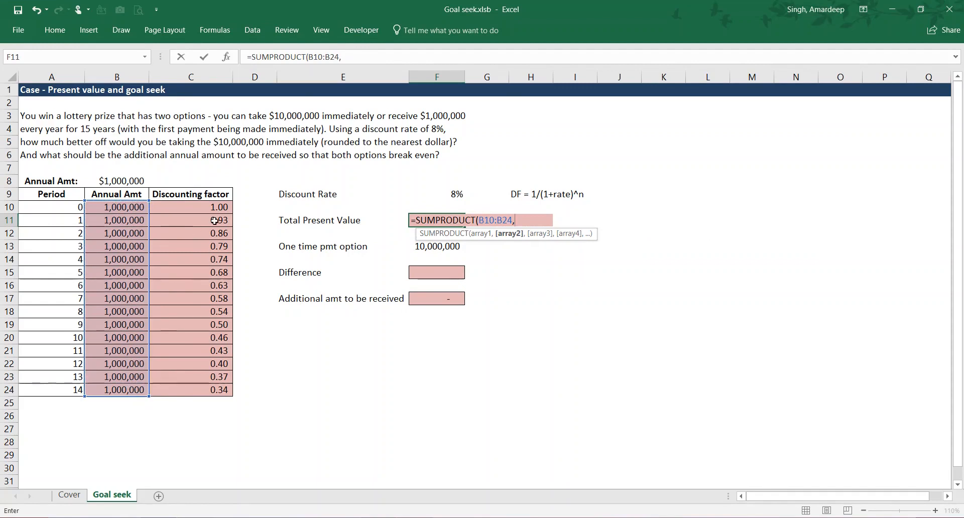
drag(214, 207, 208, 391)
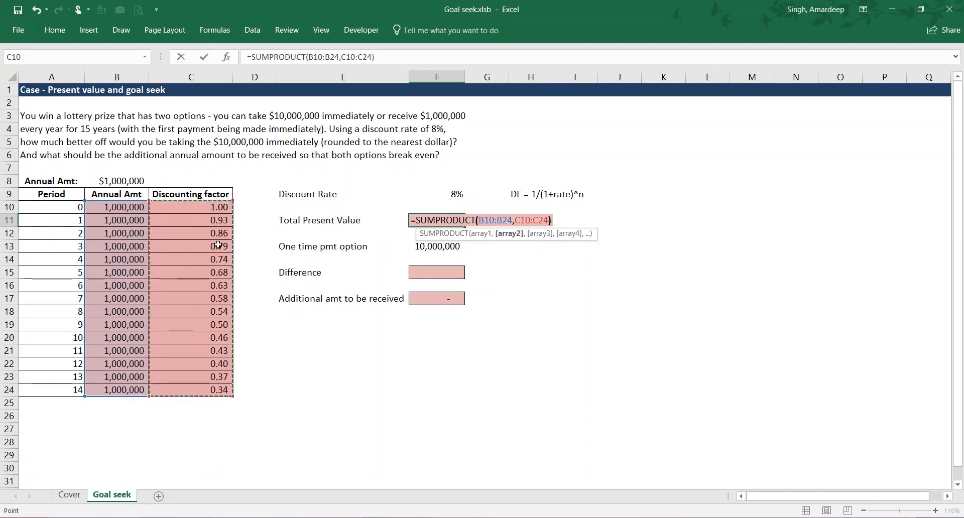
text())
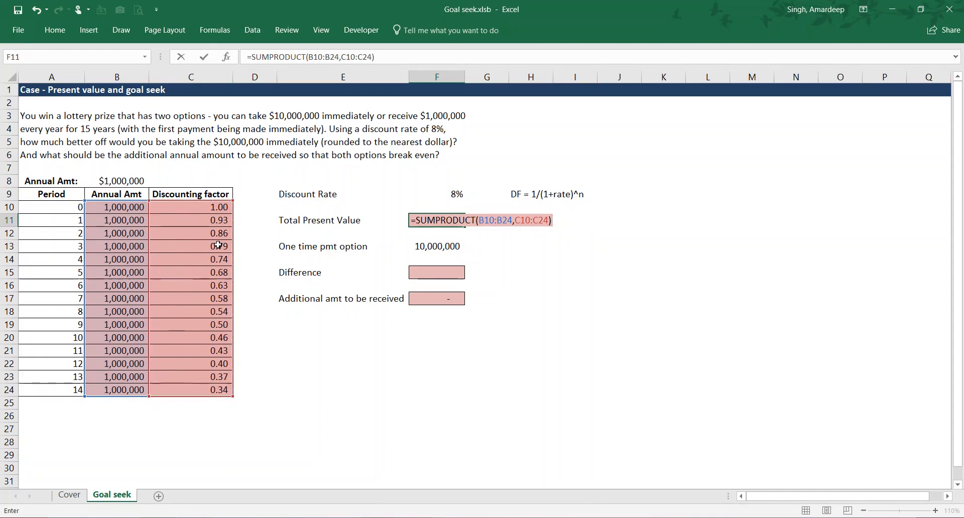
key(ctrl+Return)
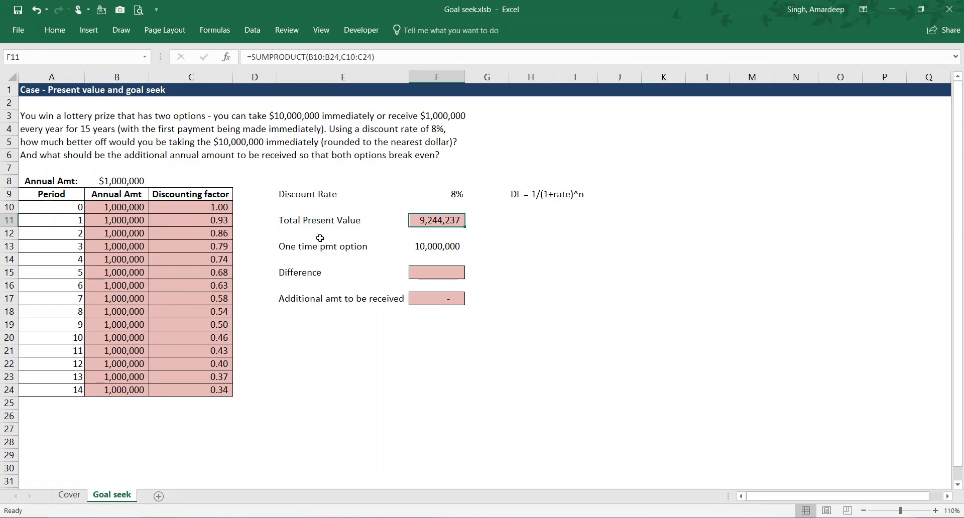
- Calculate the Difference in F15 as the one-time payment minus the total present value, using =F13-F11
click(436, 275)
text(=)
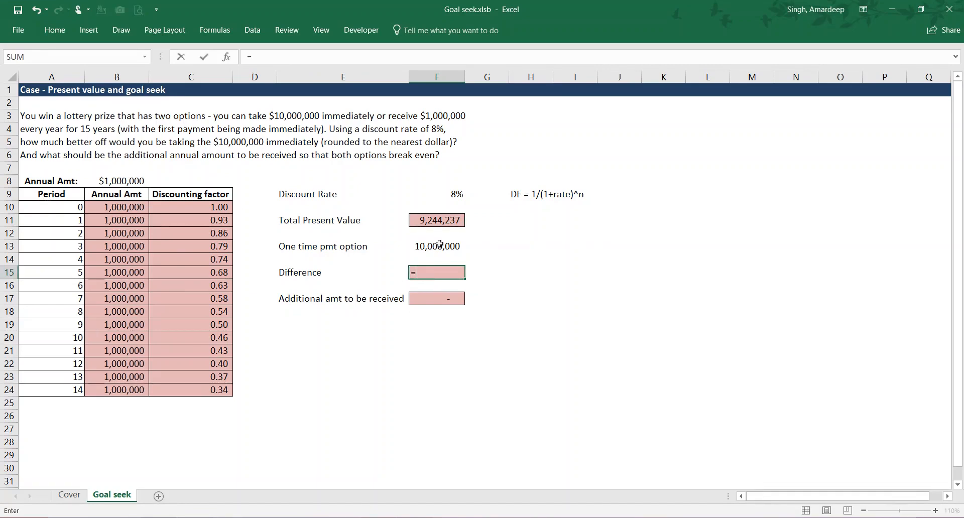
click(439, 245)
text(-)
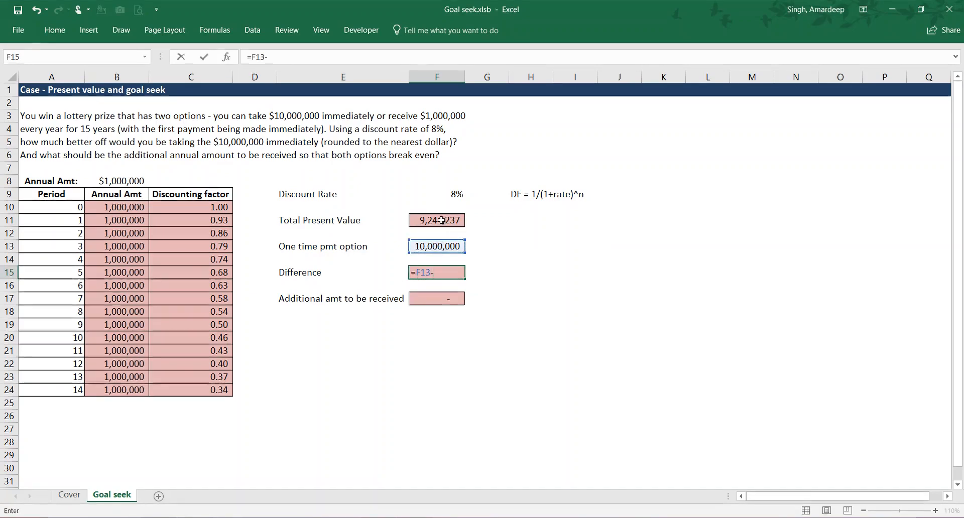
click(442, 220)
key(Return)
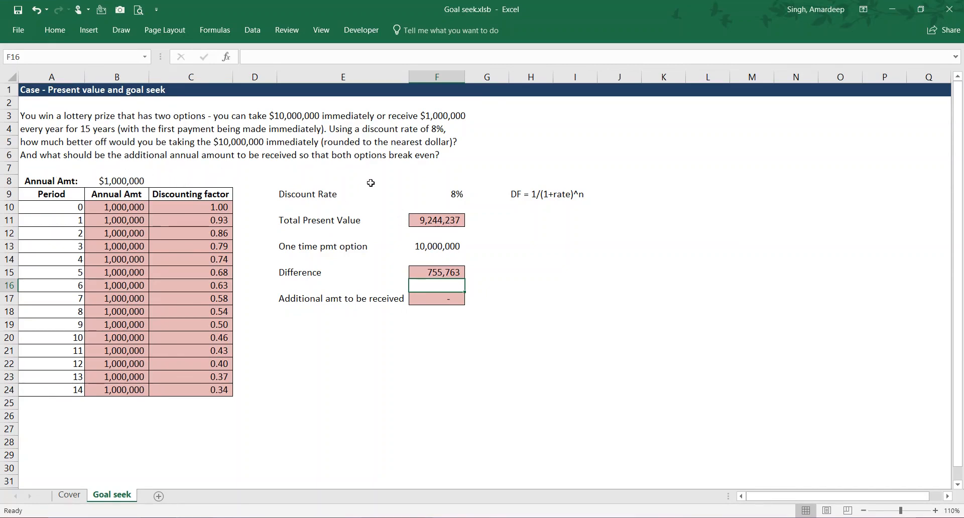
- Set the additional amount to be received in F17 to 50000
click(443, 301)
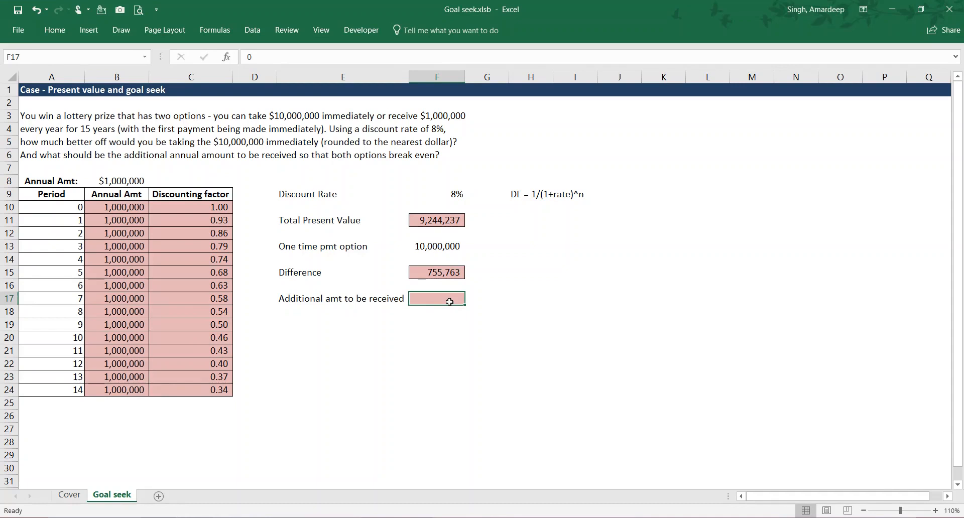
text(5000)
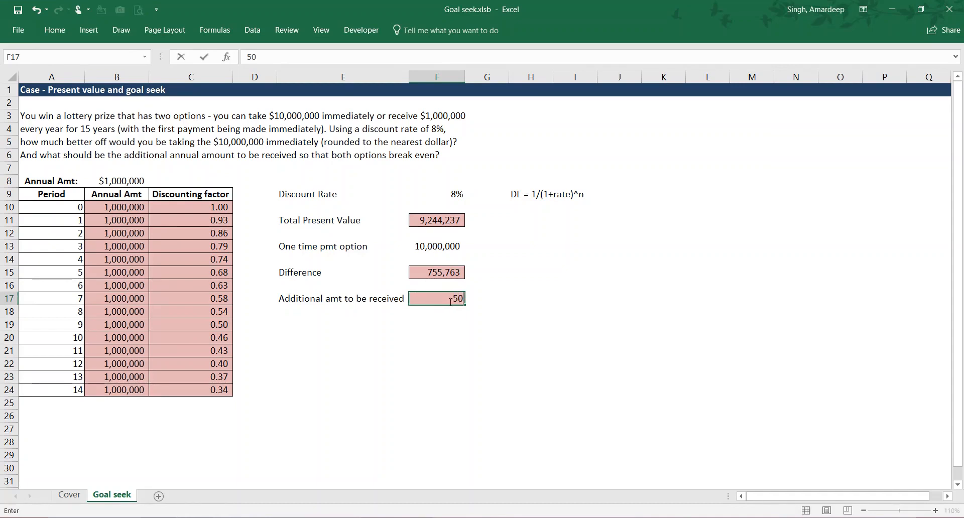
text(0)
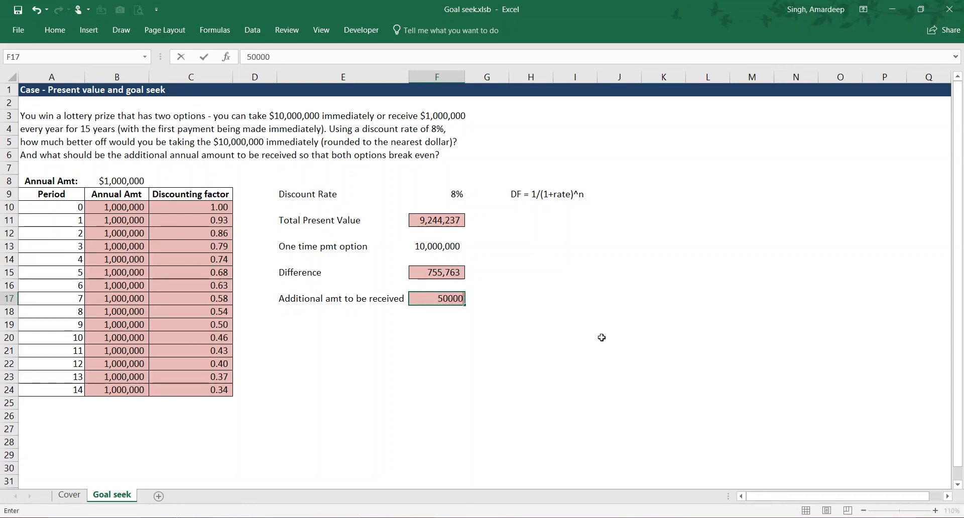
key(Return)
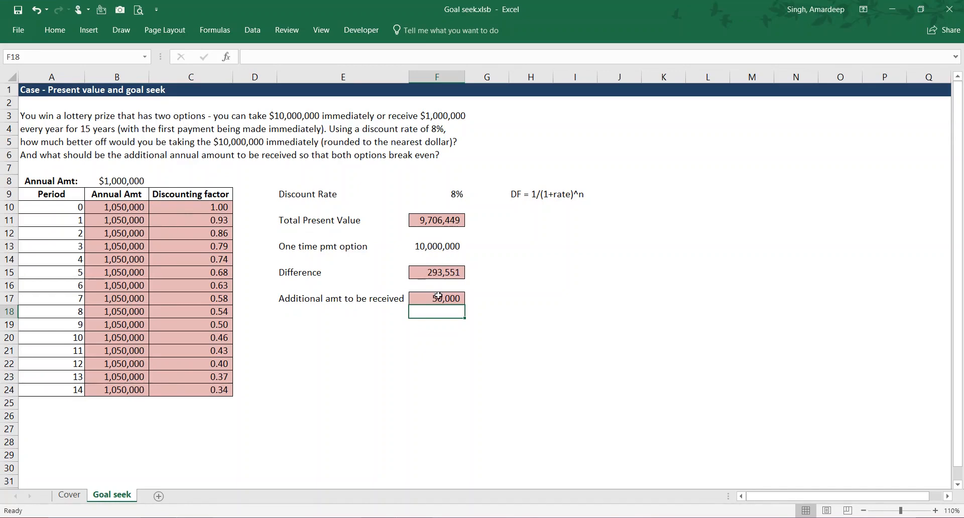
- Set the additional amount to be received in F17 to 80000
click(437, 299)
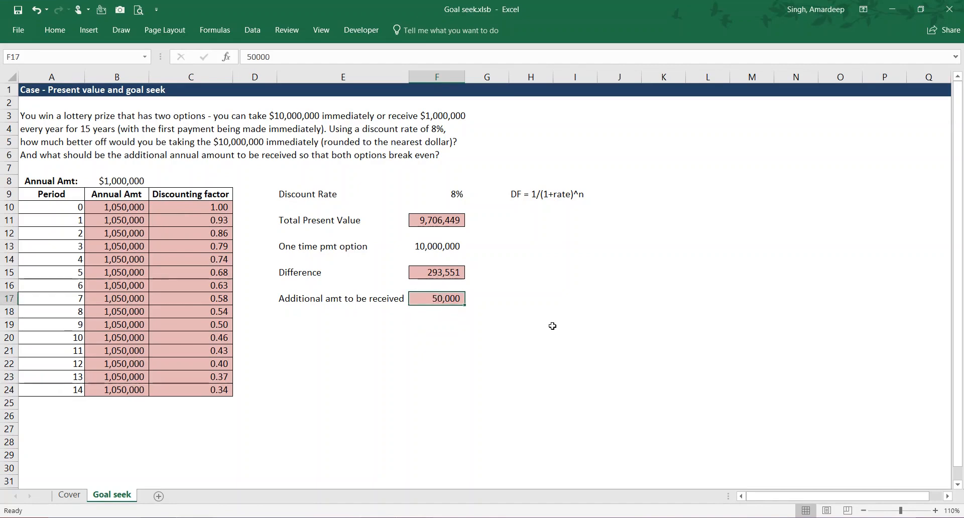
key(F2)
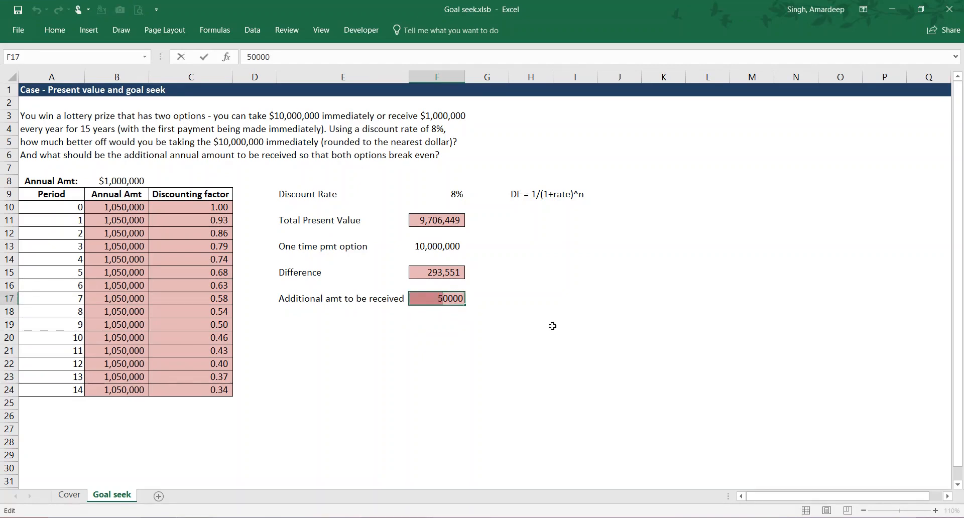
text(8)
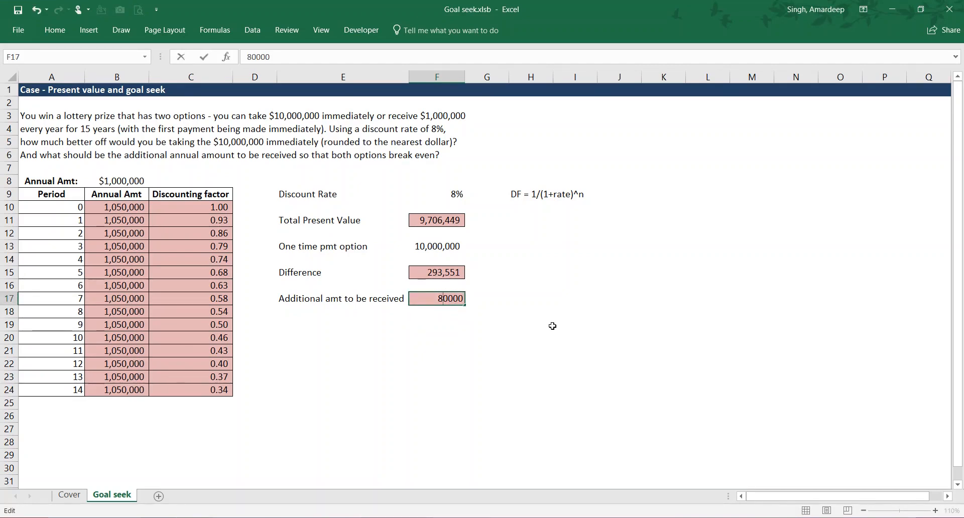
key(Return)
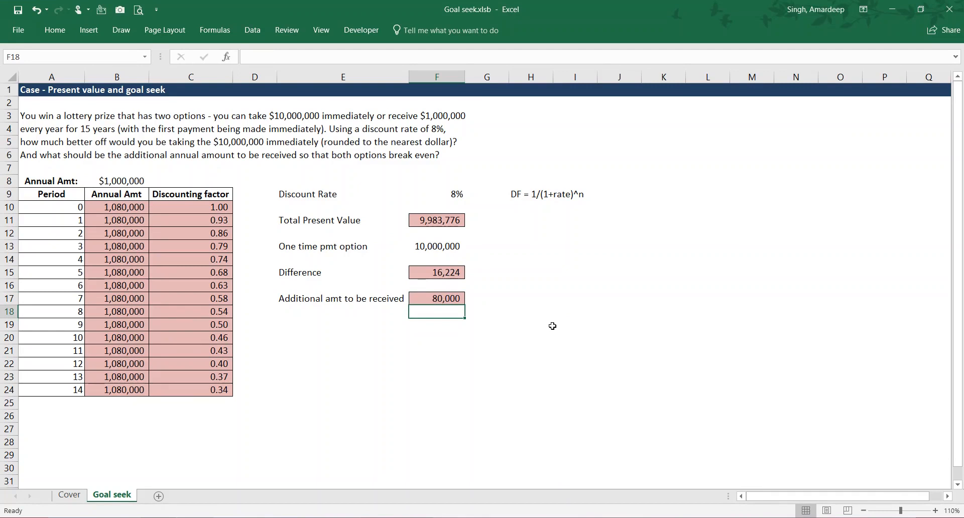
- Raise the additional amount to be received in F17 to 90000
key(Up)
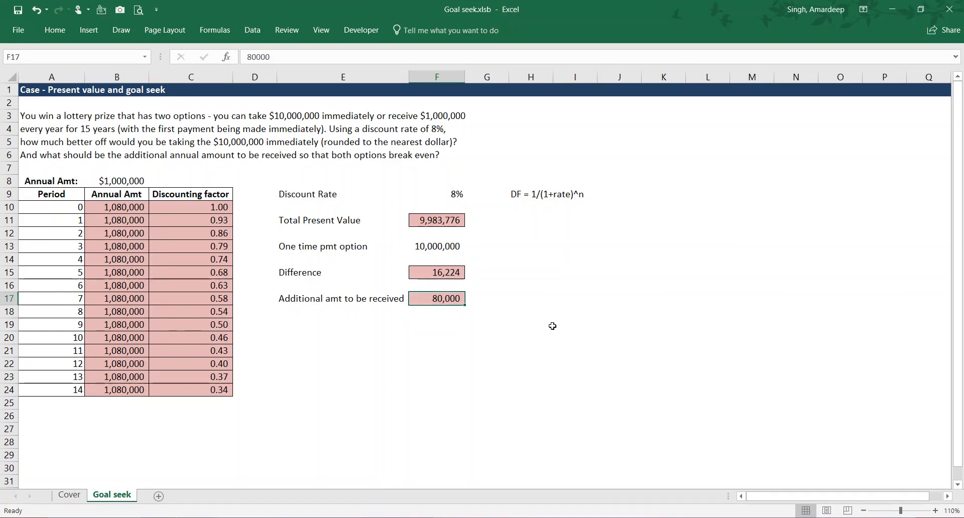
key(F2)
key(shift+Right)
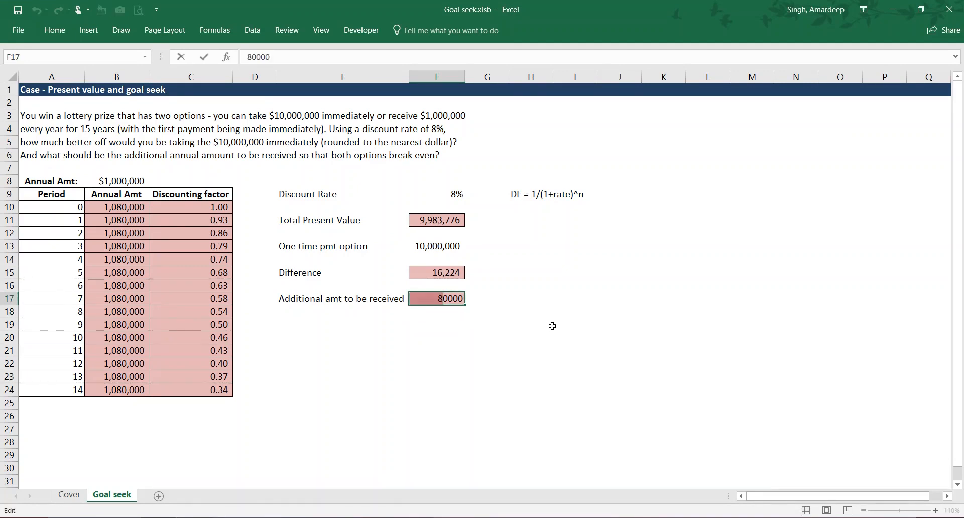
text(9)
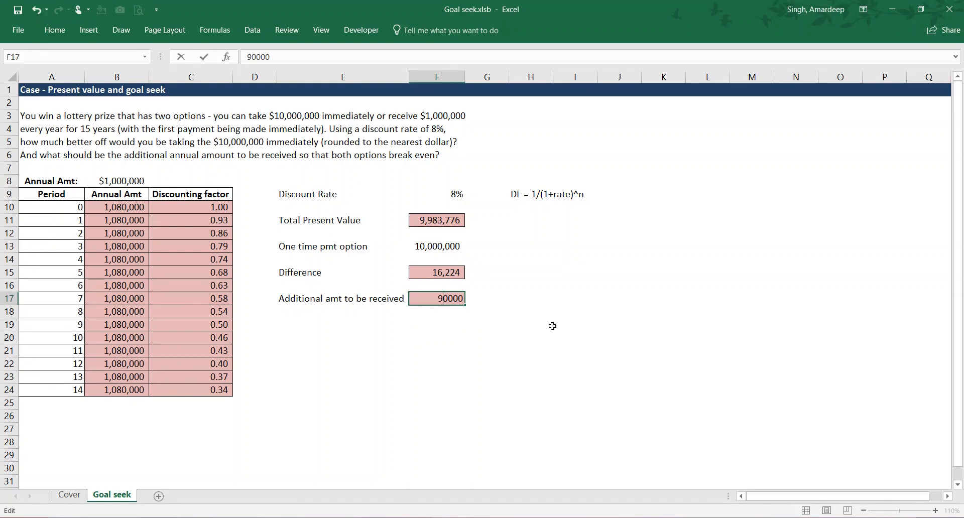
key(ctrl+Return)
key(Down)
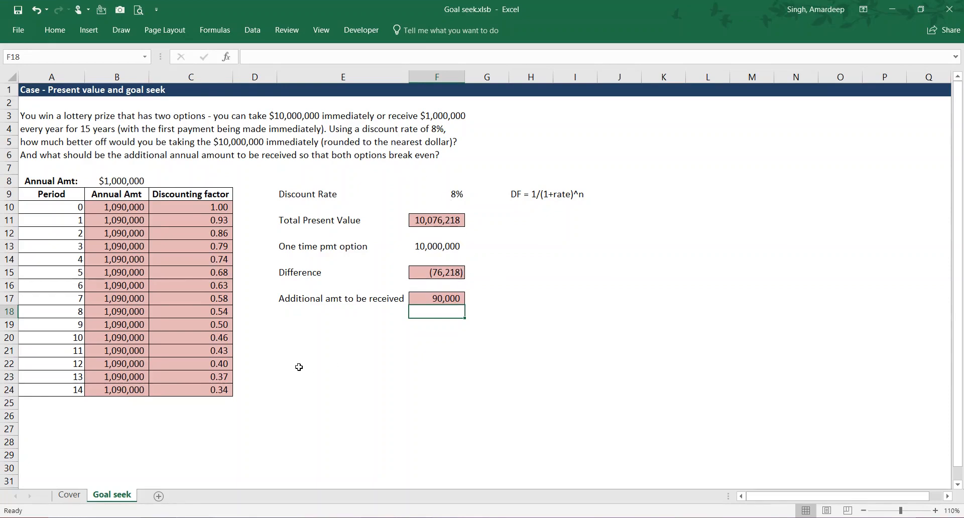
- Enter the note "Both options would break even when the difference is equal to nil" in E20
click(303, 341)
text(Both )
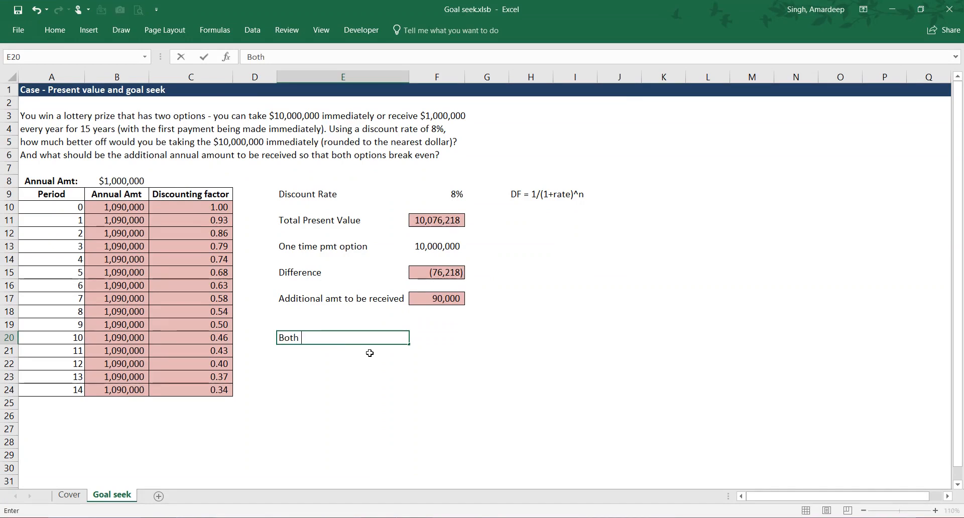
text(options would)
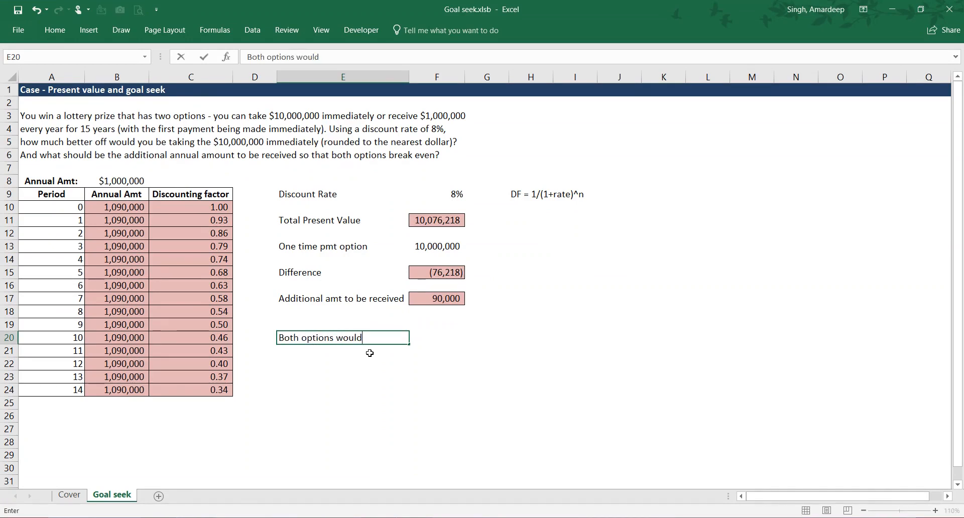
text( break even e)
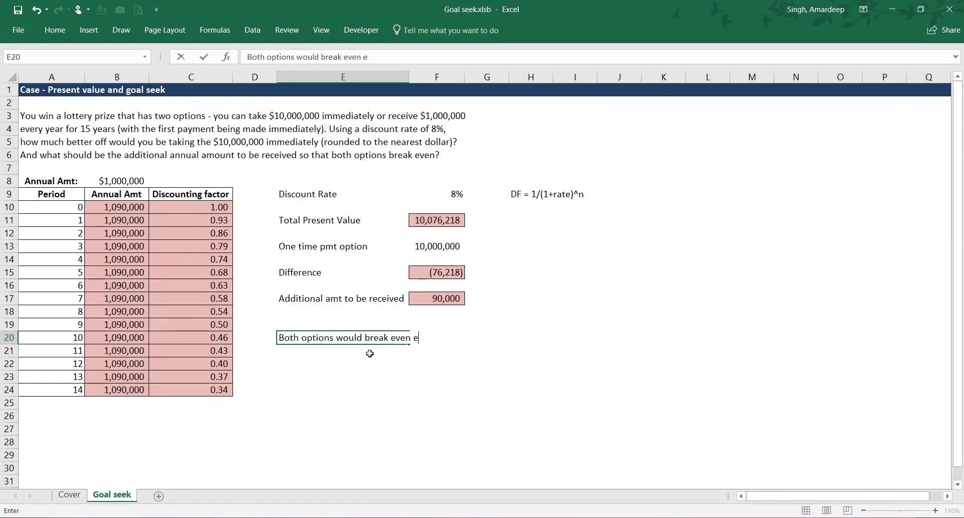
key(BackSpace)
text(when the )
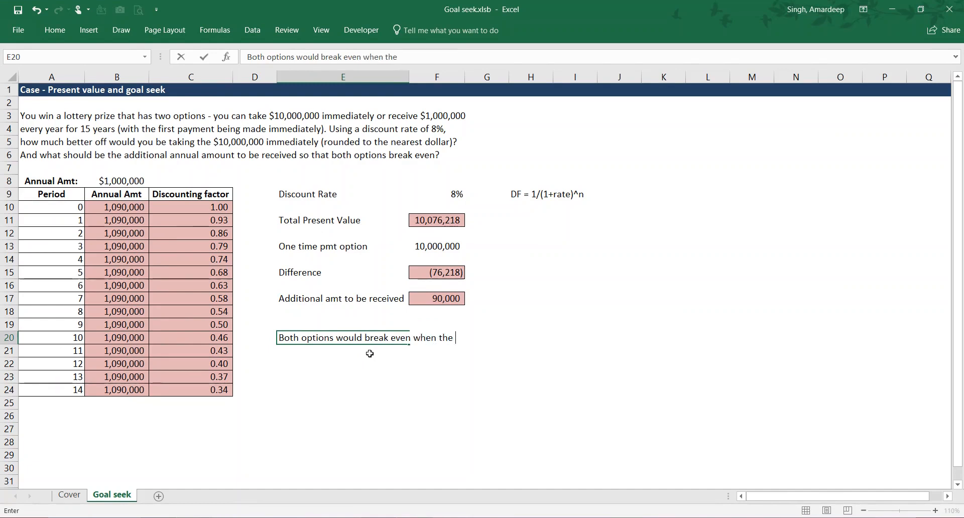
text(difference )
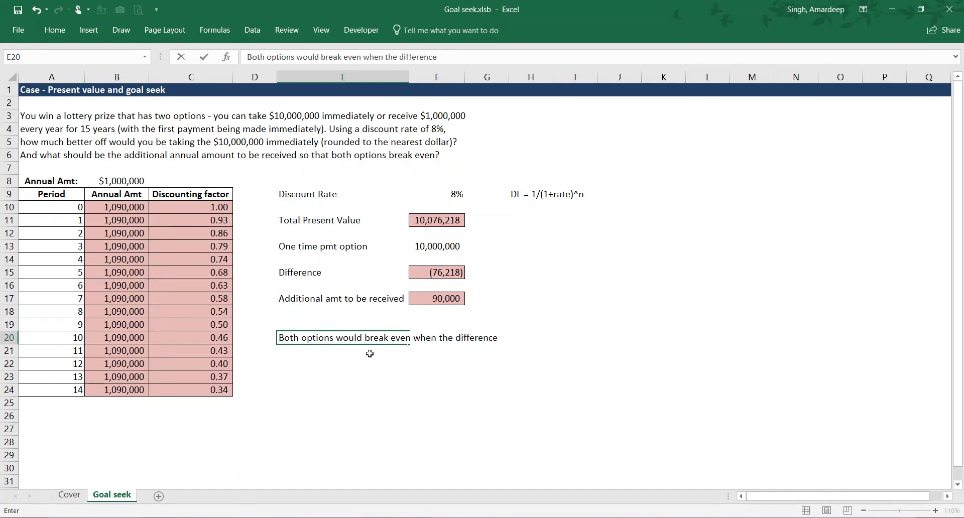
text(is equal to nil)
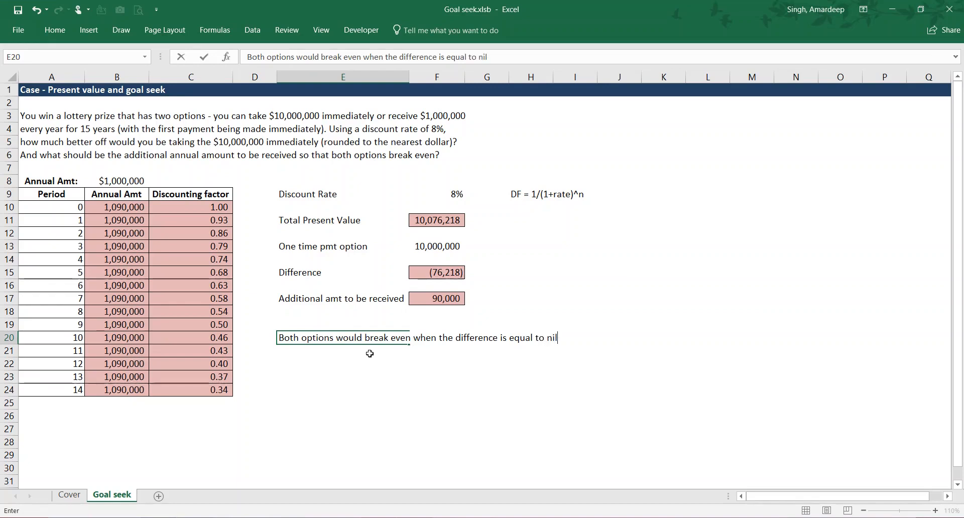
key(Return)
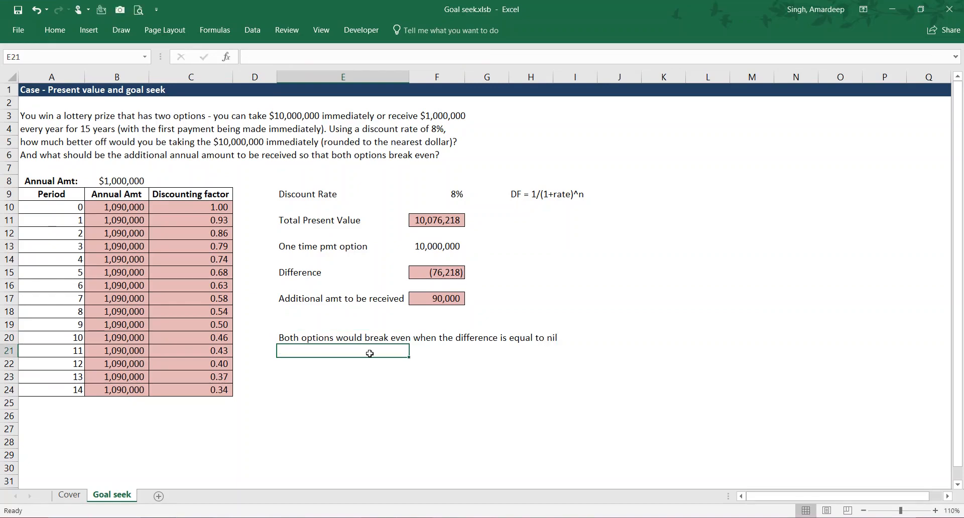
- Enter the label "Goal seek" in E22, below the break-even note
click(448, 298)
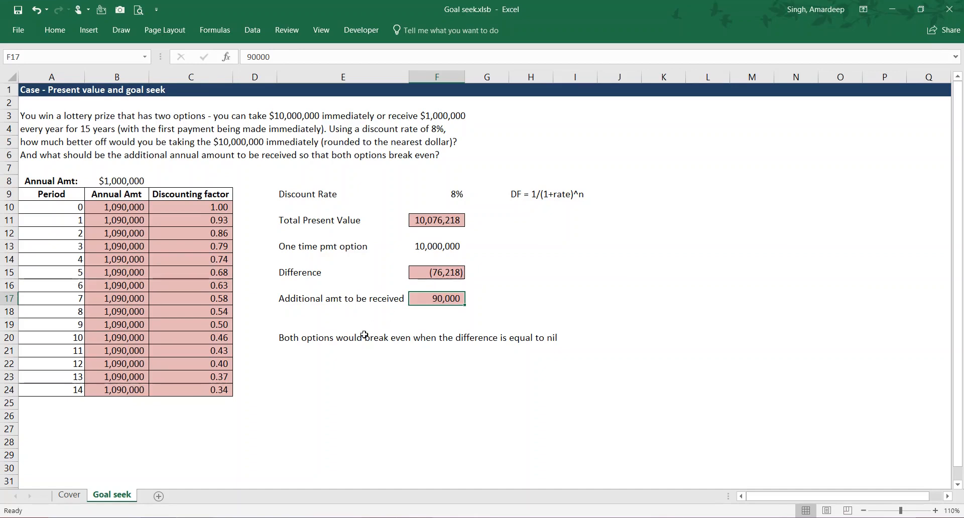
click(298, 368)
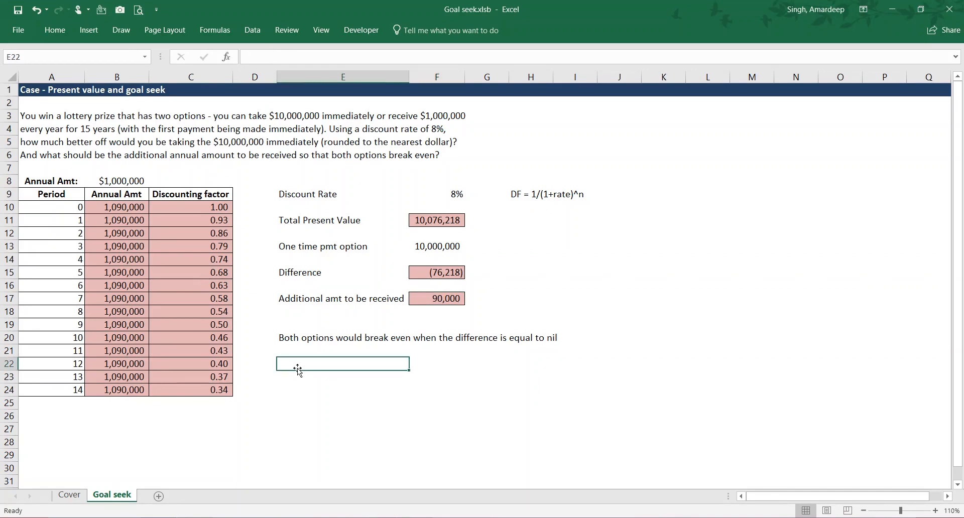
text(Goal see)
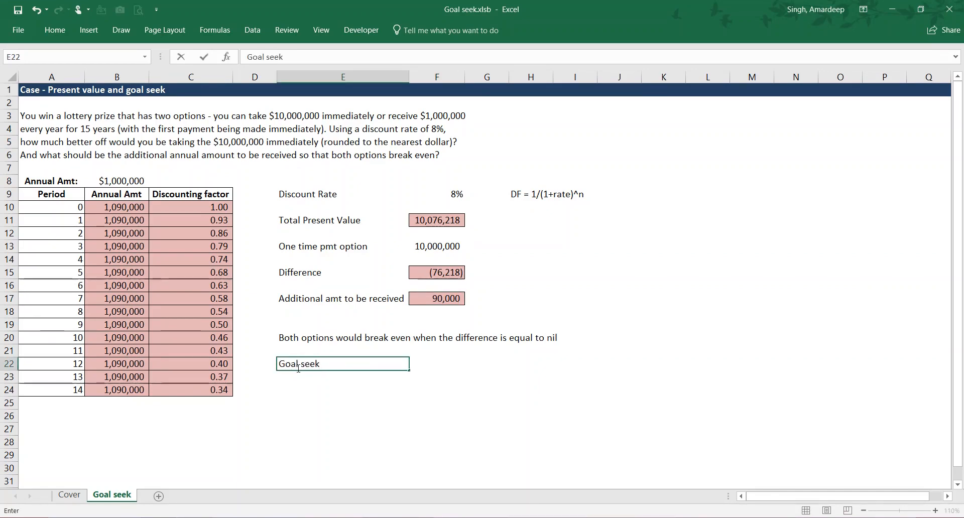
text(k)
key(Return)
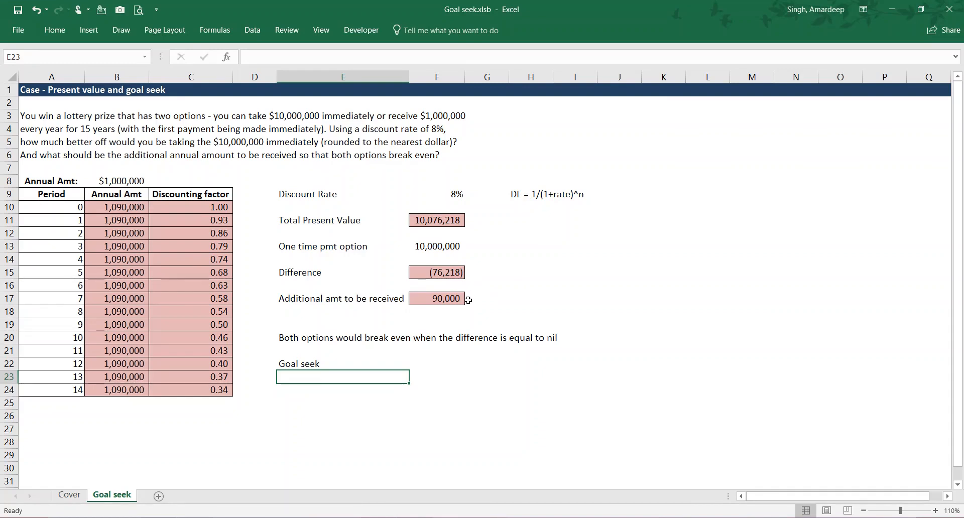
- Reset the additional amount to be received in F17 to 0
click(444, 300)
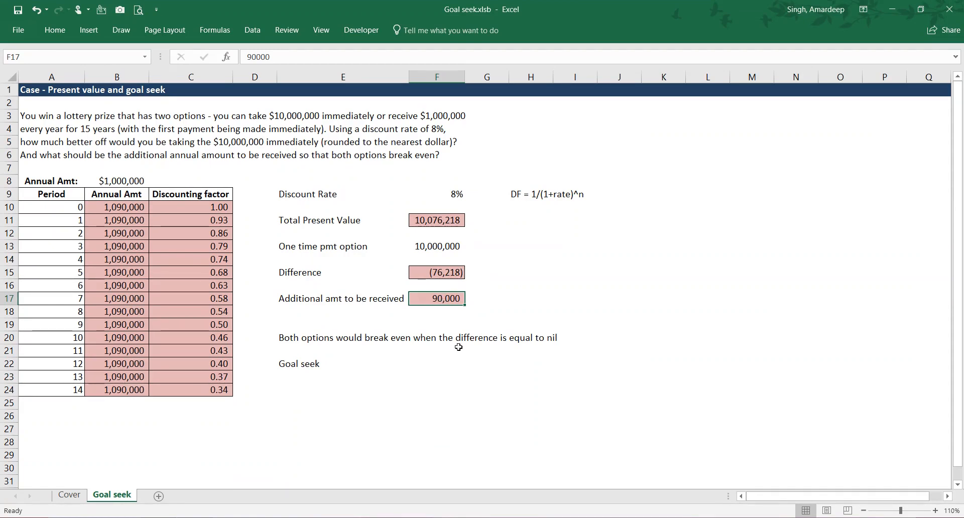
text(0)
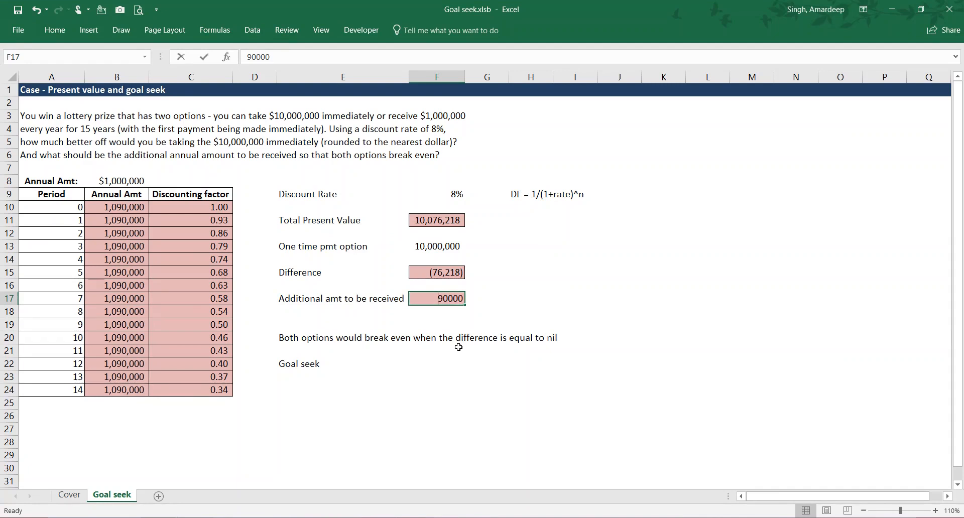
key(Return)
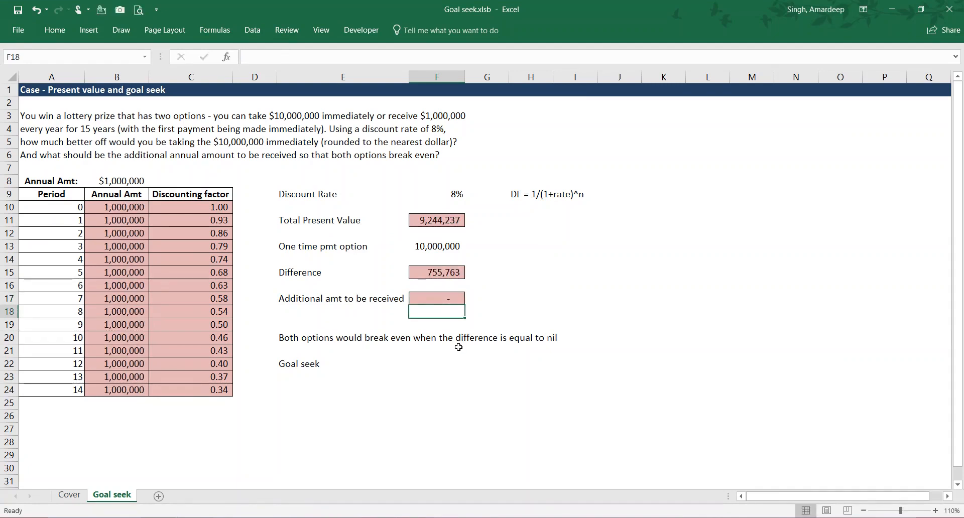
key(Up)
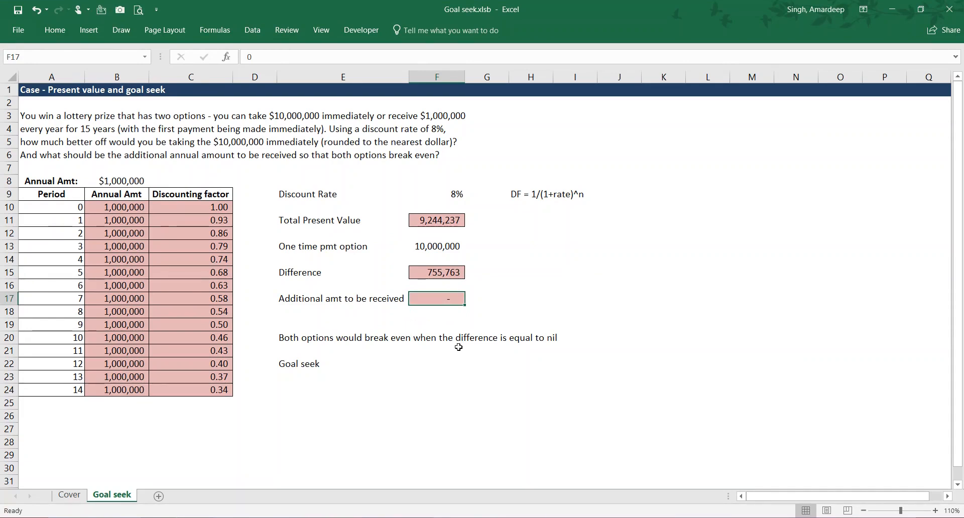
- Start a Goal Seek what-if analysis with the Difference cell F15 as the set cell
click(454, 273)
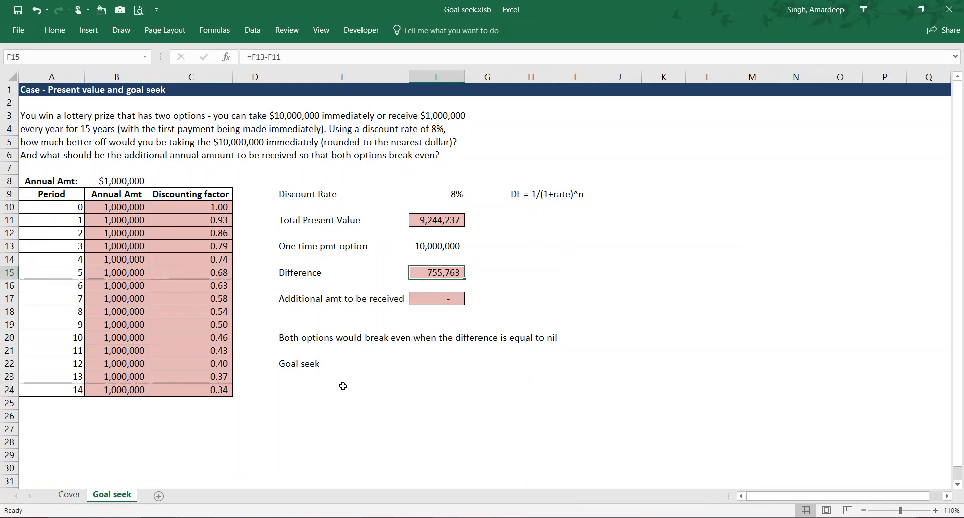
click(461, 302)
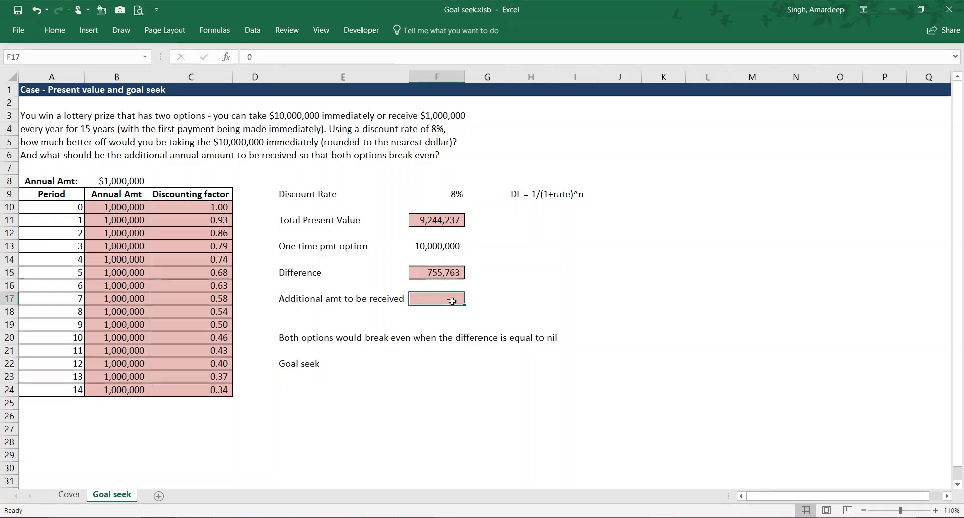
click(454, 274)
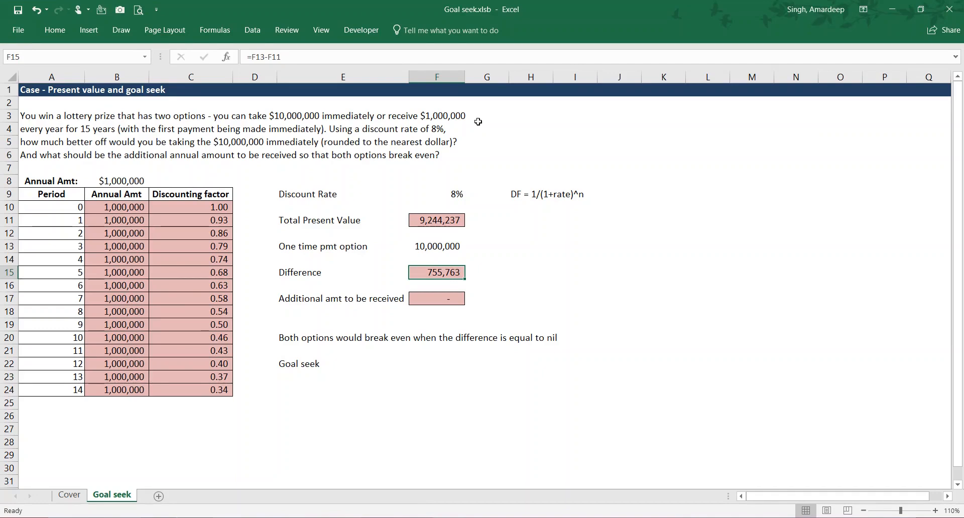
click(253, 30)
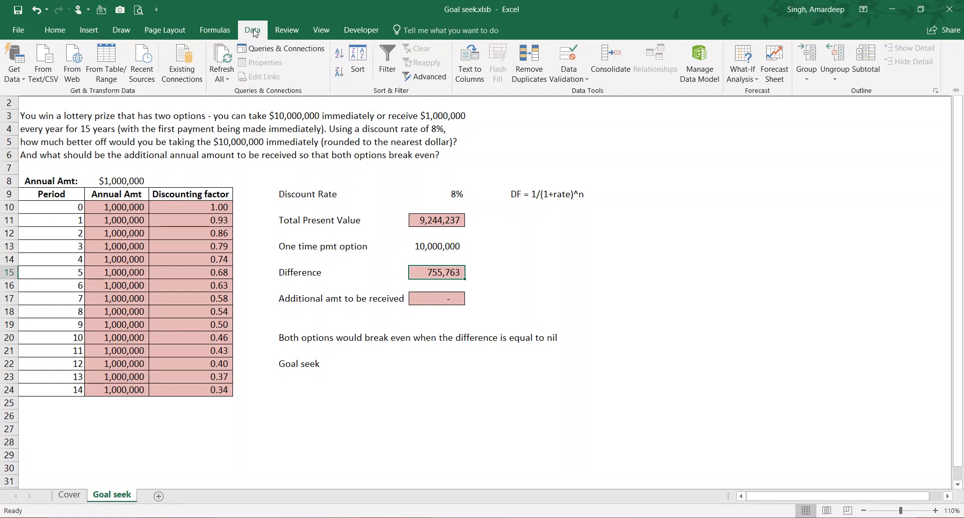
click(747, 73)
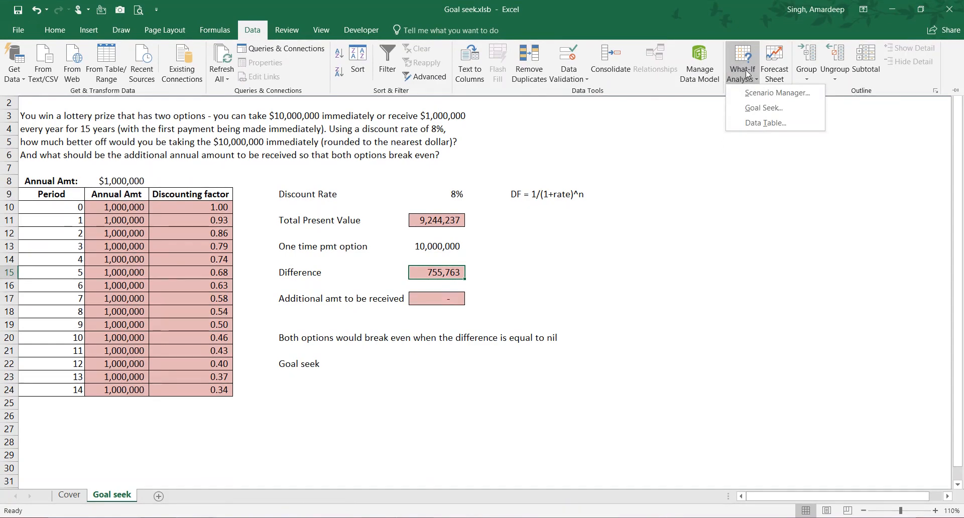
click(795, 105)
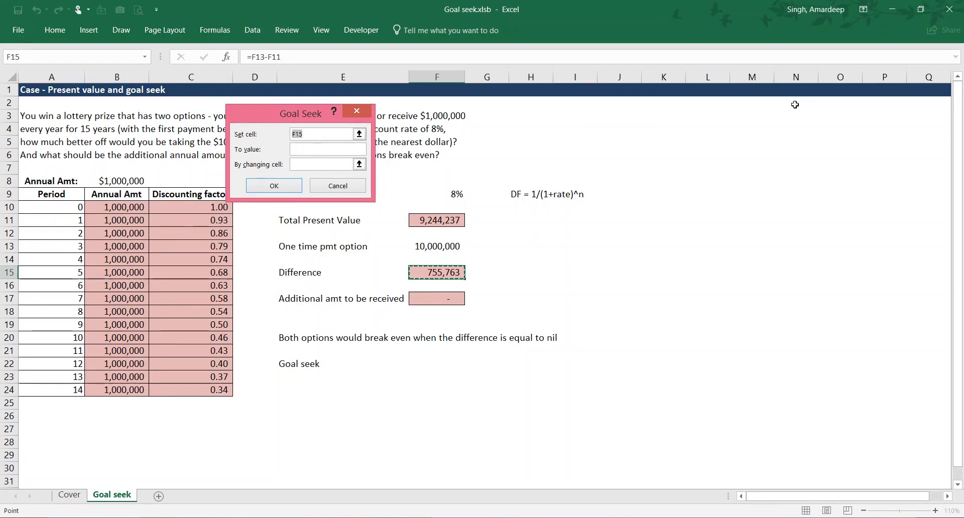
click(455, 273)
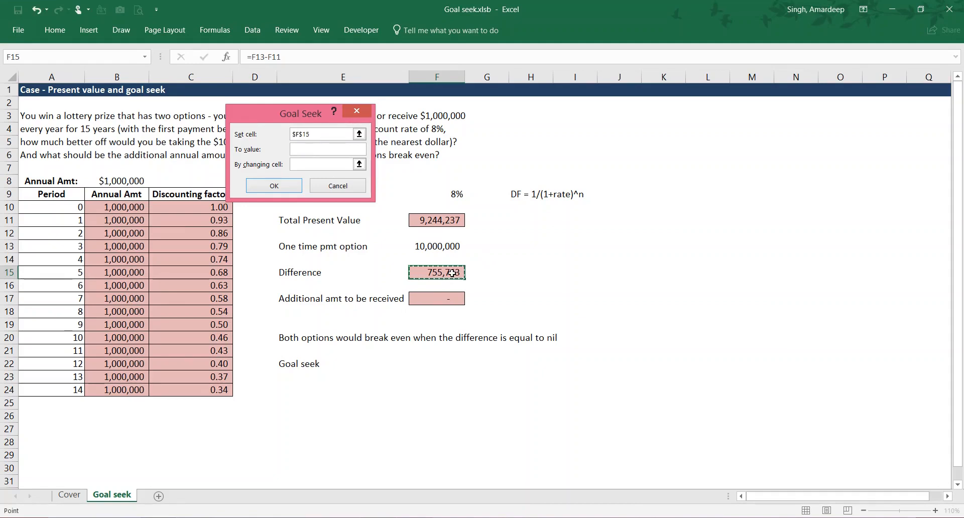
- Run Goal Seek to bring the Difference to 0 by changing F17, accept the solution, and check F17 and F15
click(308, 152)
text(0)
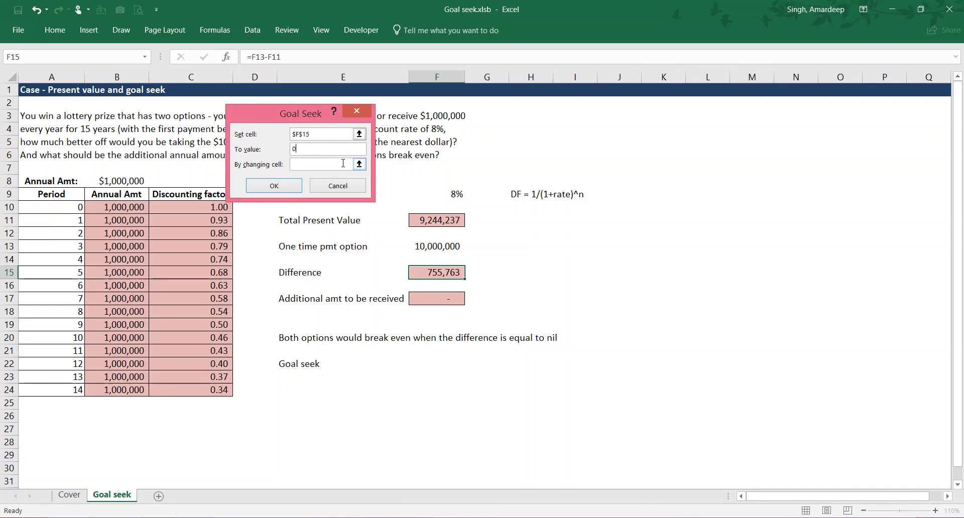
click(343, 164)
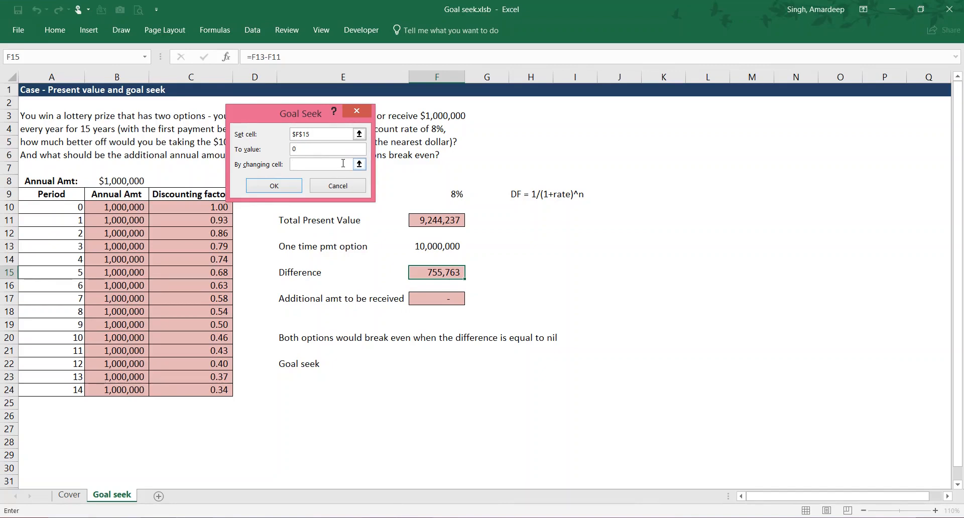
click(450, 298)
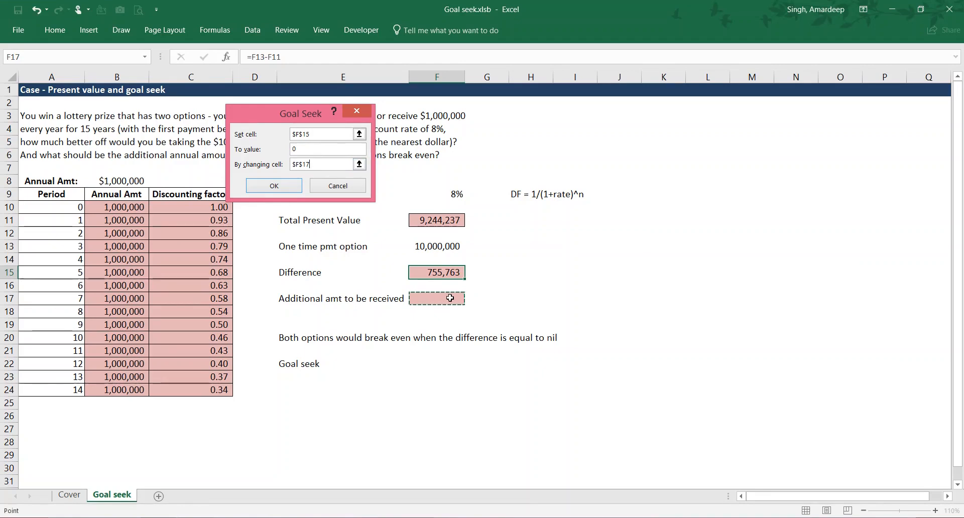
click(281, 187)
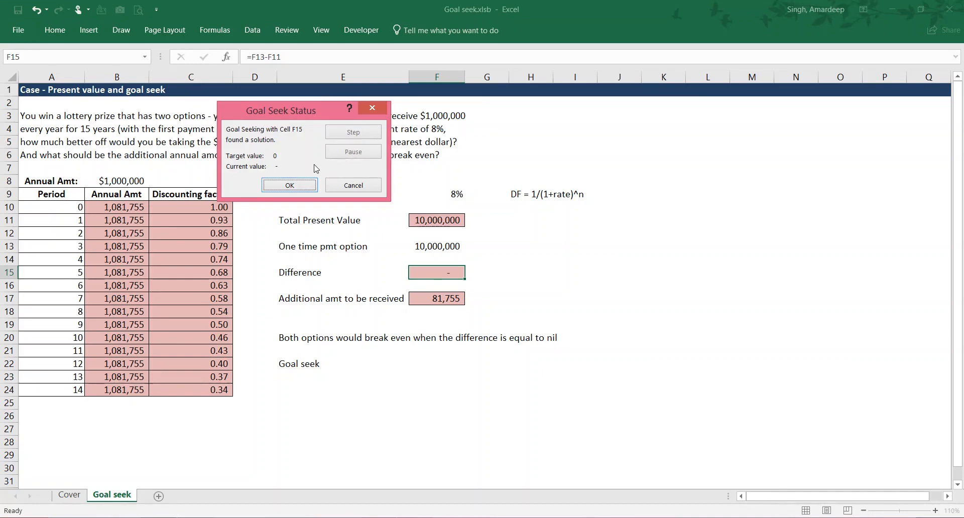
click(294, 190)
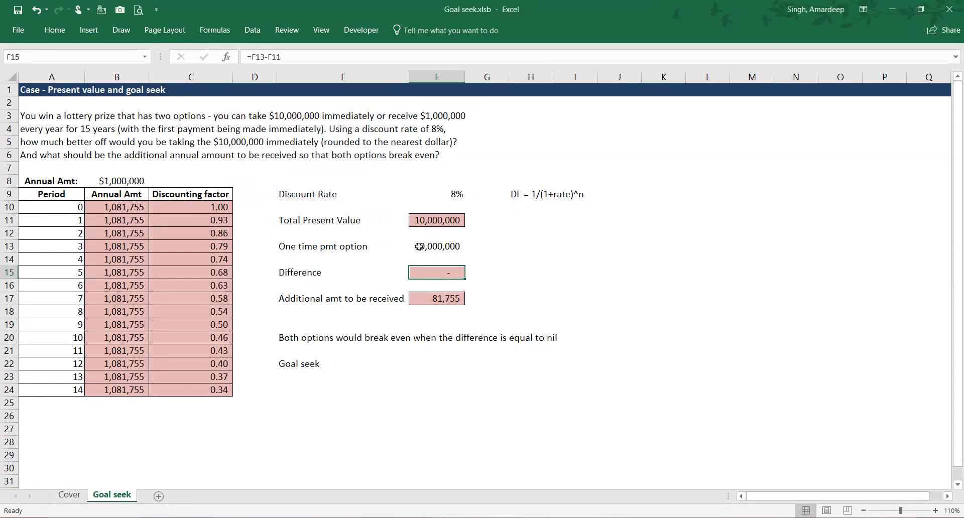
click(440, 298)
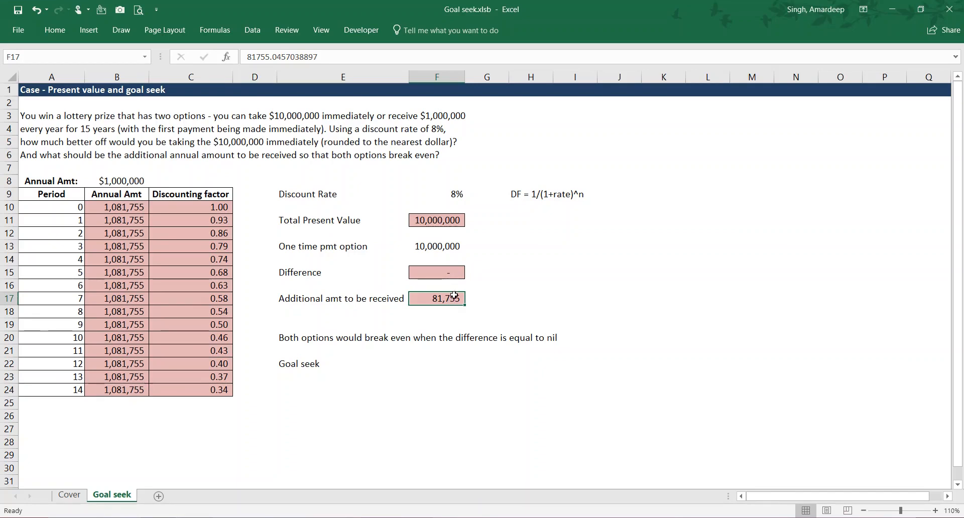
click(442, 271)
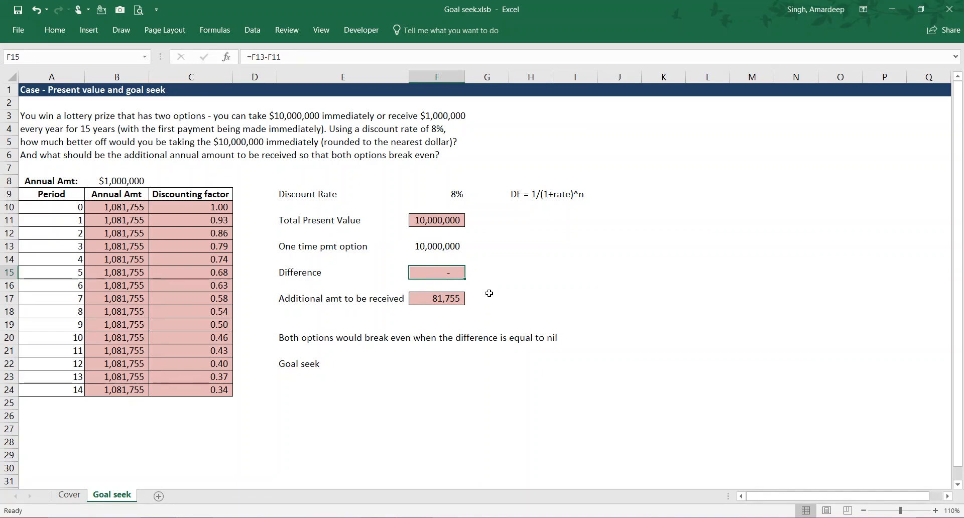
click(486, 298)
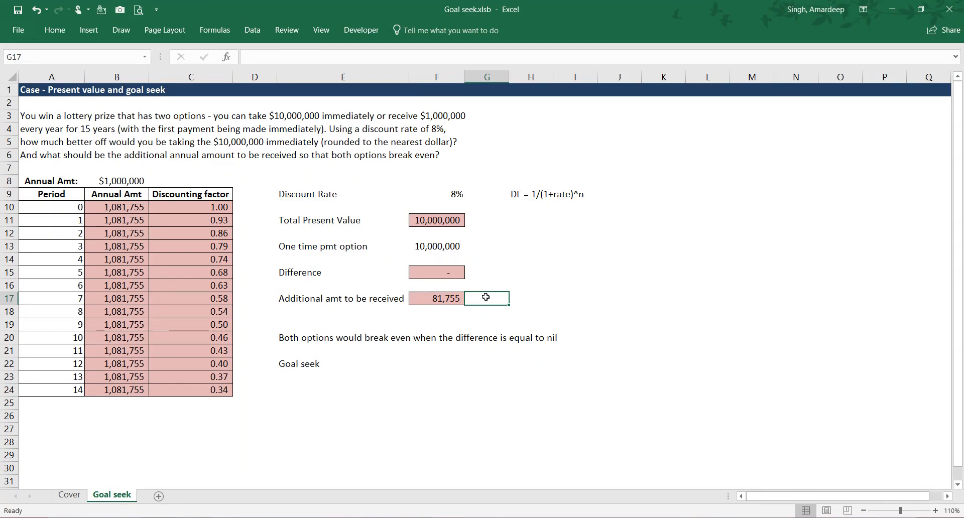
click(450, 301)
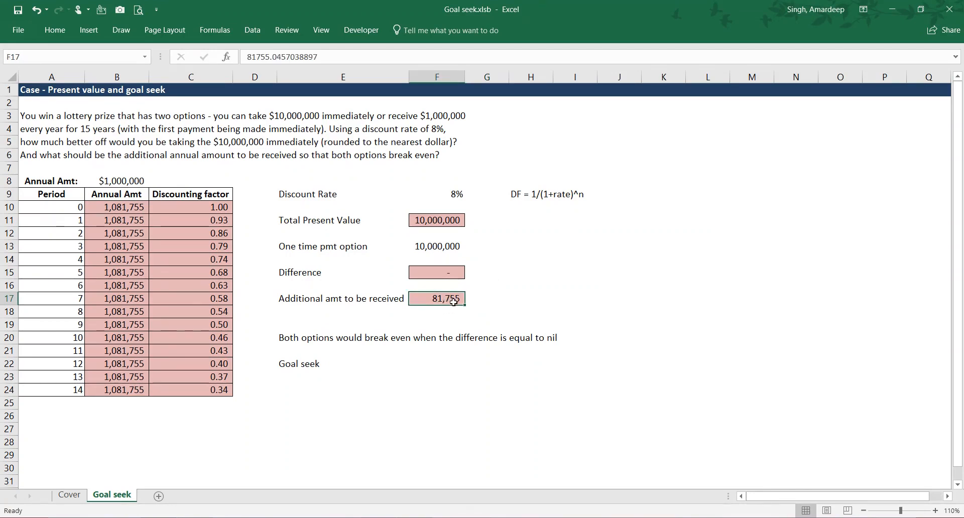